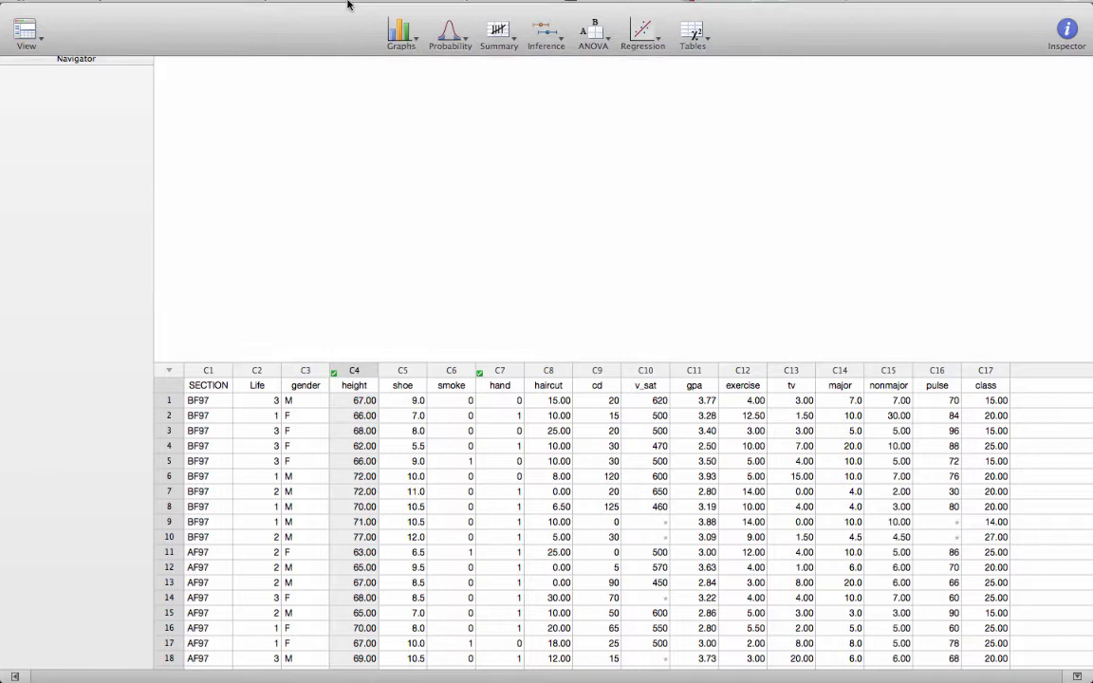
# Step: Run descriptive statistics for height without SE of mean (mean 68.3294, StDev 4.2961)
pyautogui.click(317, 8)
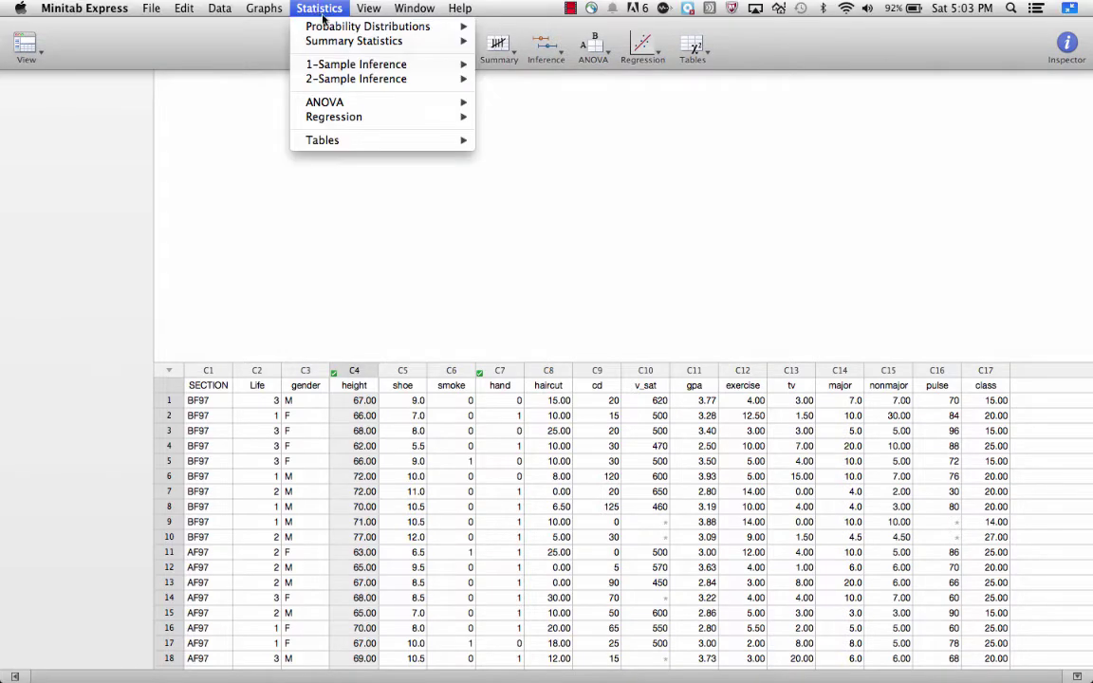
pyautogui.moveTo(337, 40)
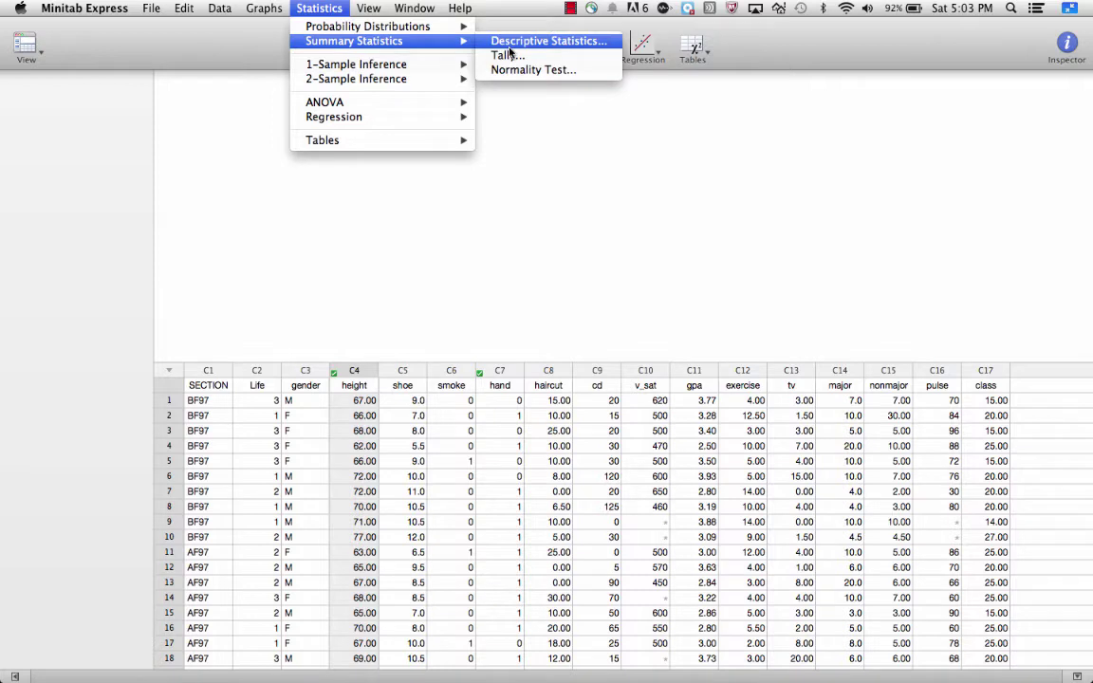
pyautogui.click(510, 45)
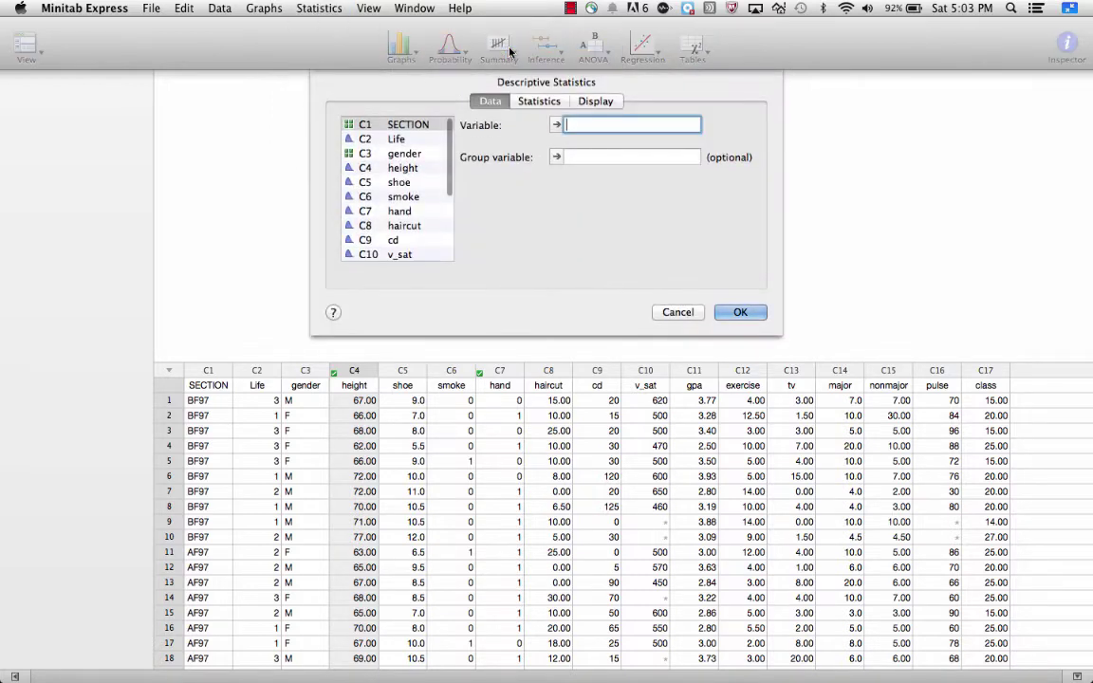
pyautogui.click(400, 153)
pyautogui.doubleClick(400, 153)
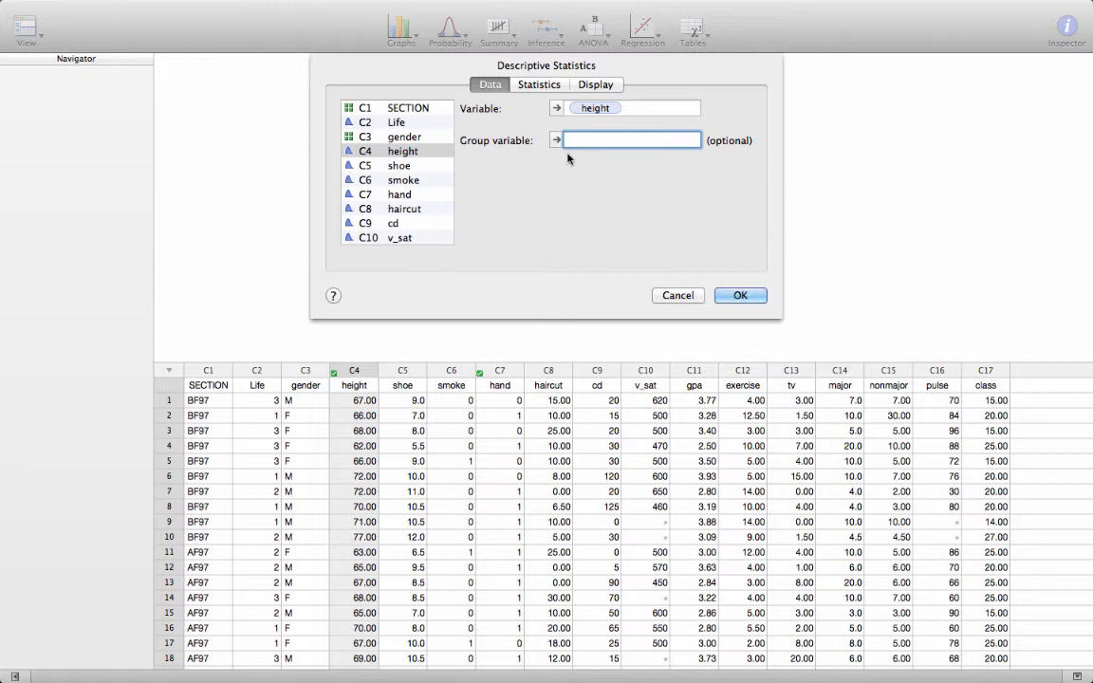
pyautogui.click(538, 85)
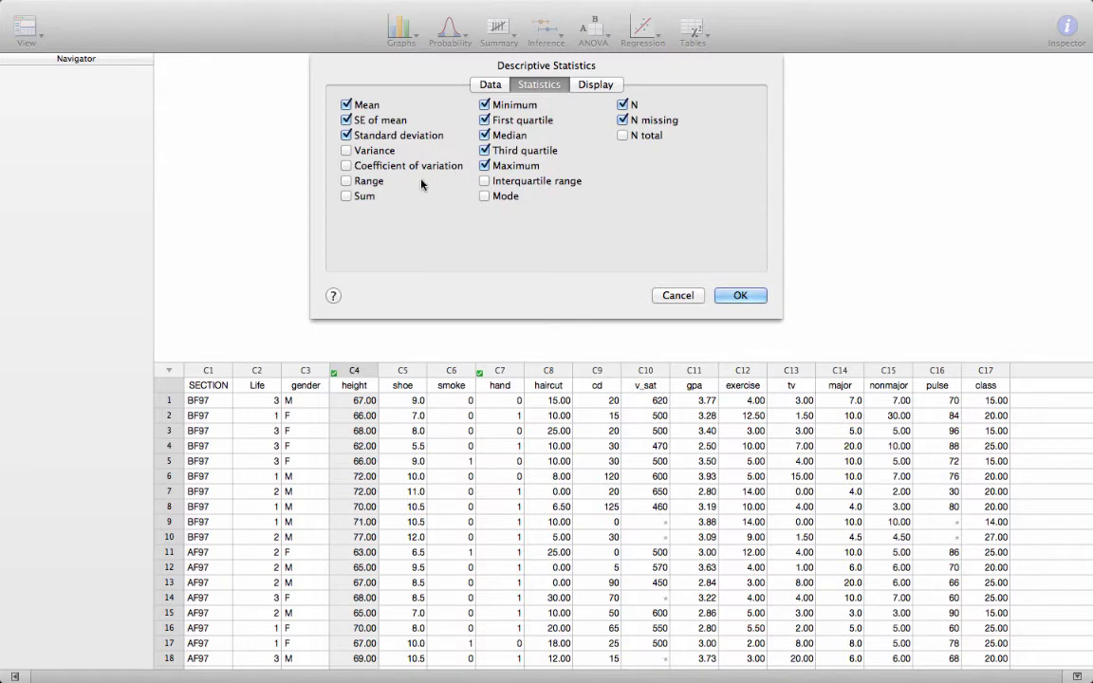
pyautogui.click(346, 119)
pyautogui.click(732, 297)
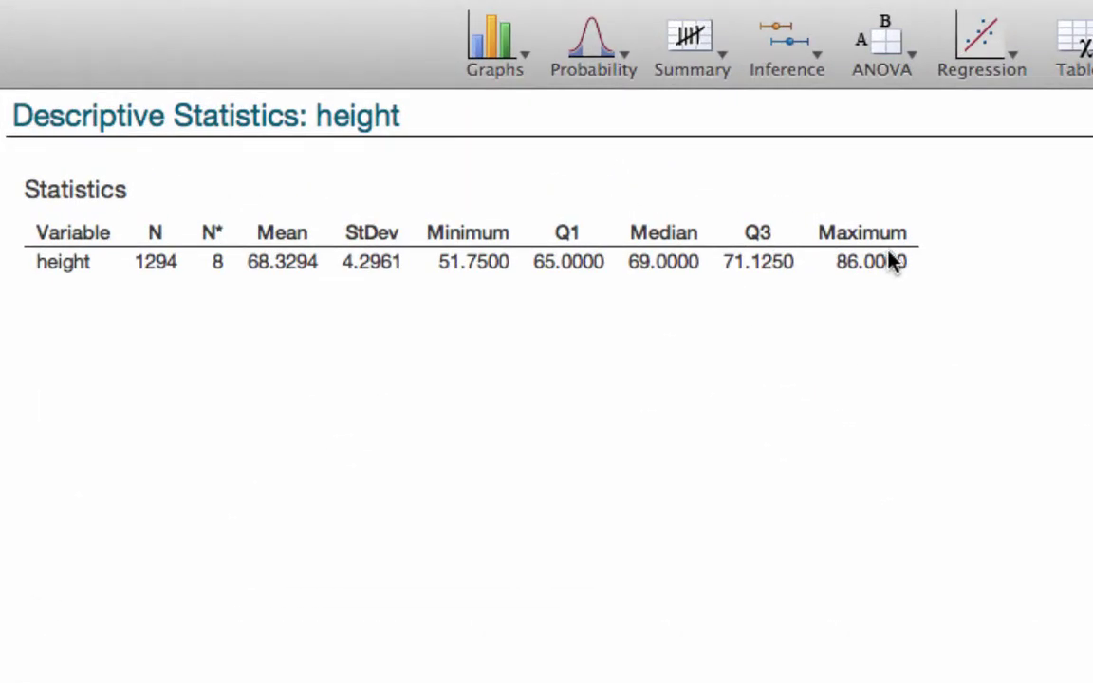
# Step: Copy the height descriptive statistics table
pyautogui.click(522, 132)
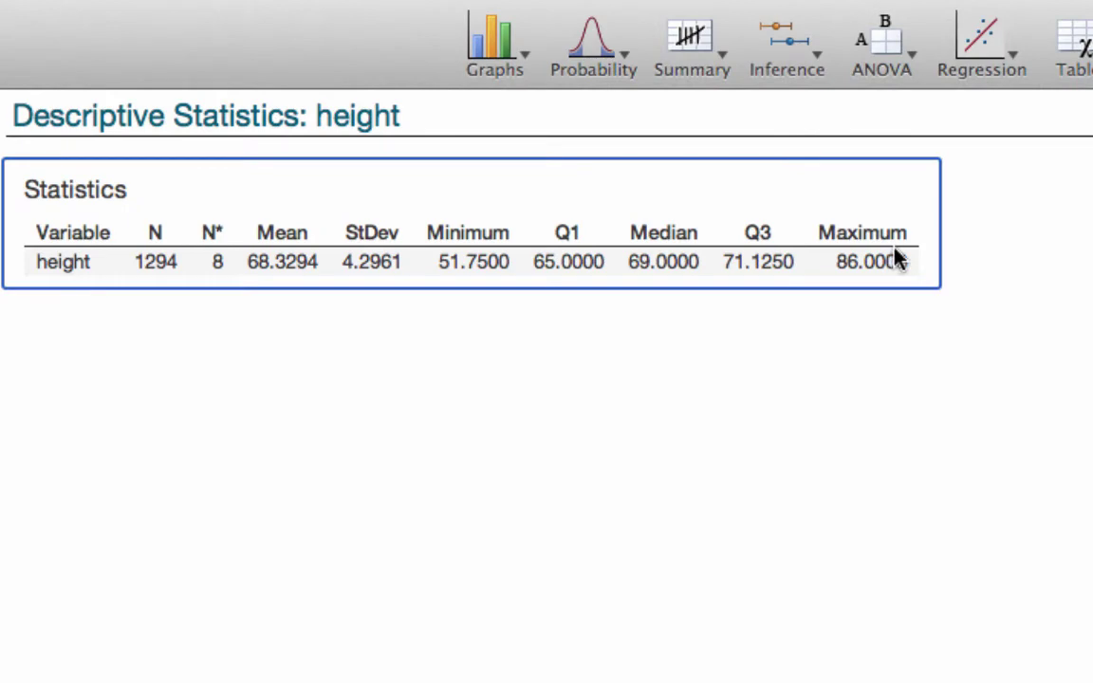
pyautogui.rightClick(933, 287)
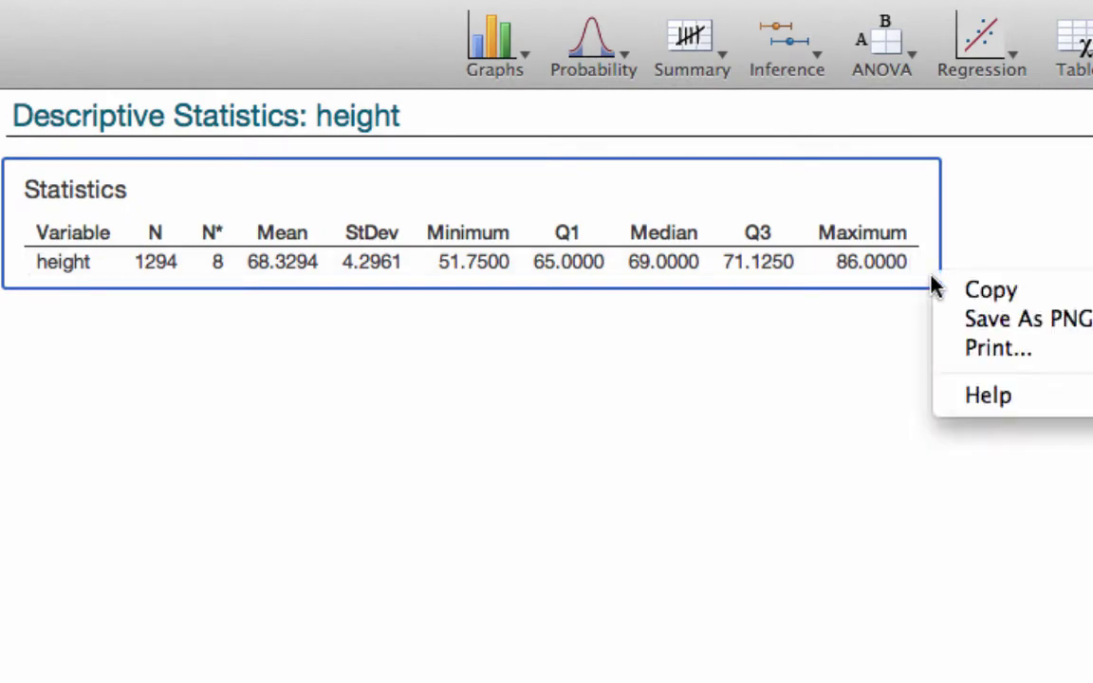
pyautogui.click(961, 290)
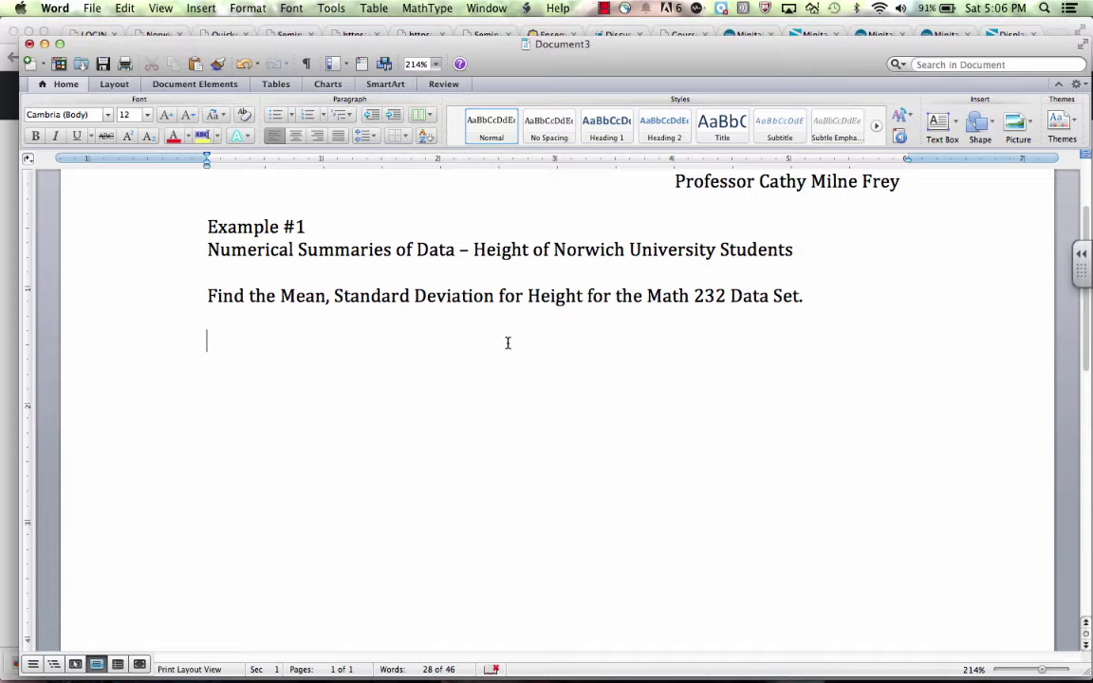
# Step: Paste the height statistics table into the Word homework and put the cursor below it
pyautogui.press('super+v')
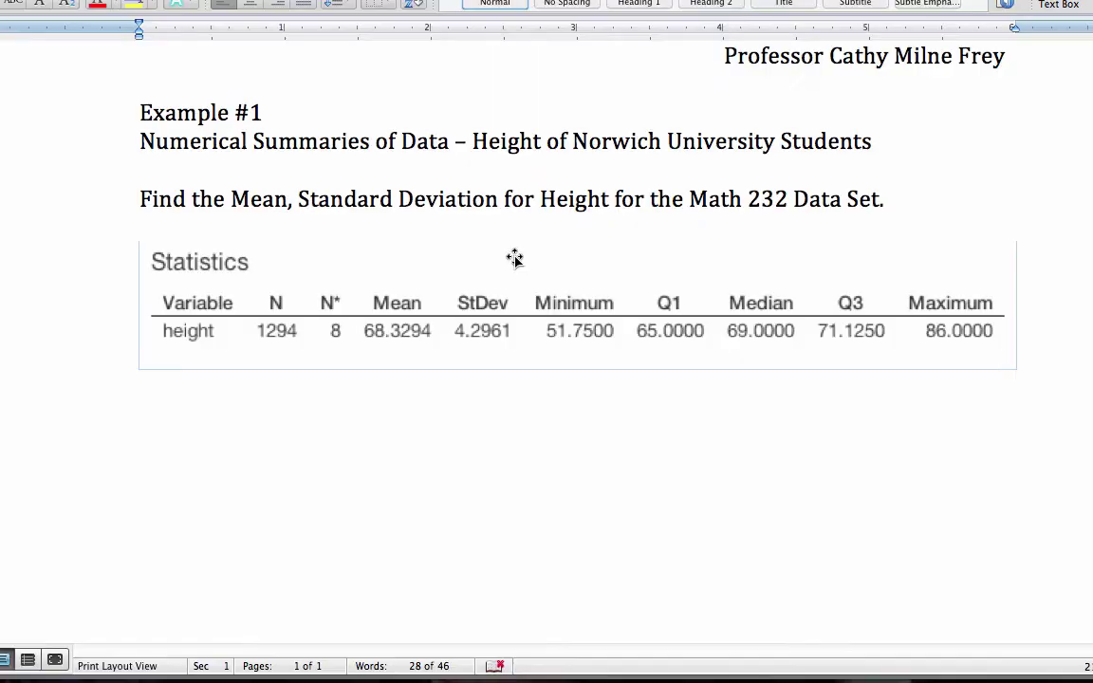
pyautogui.click(1043, 366)
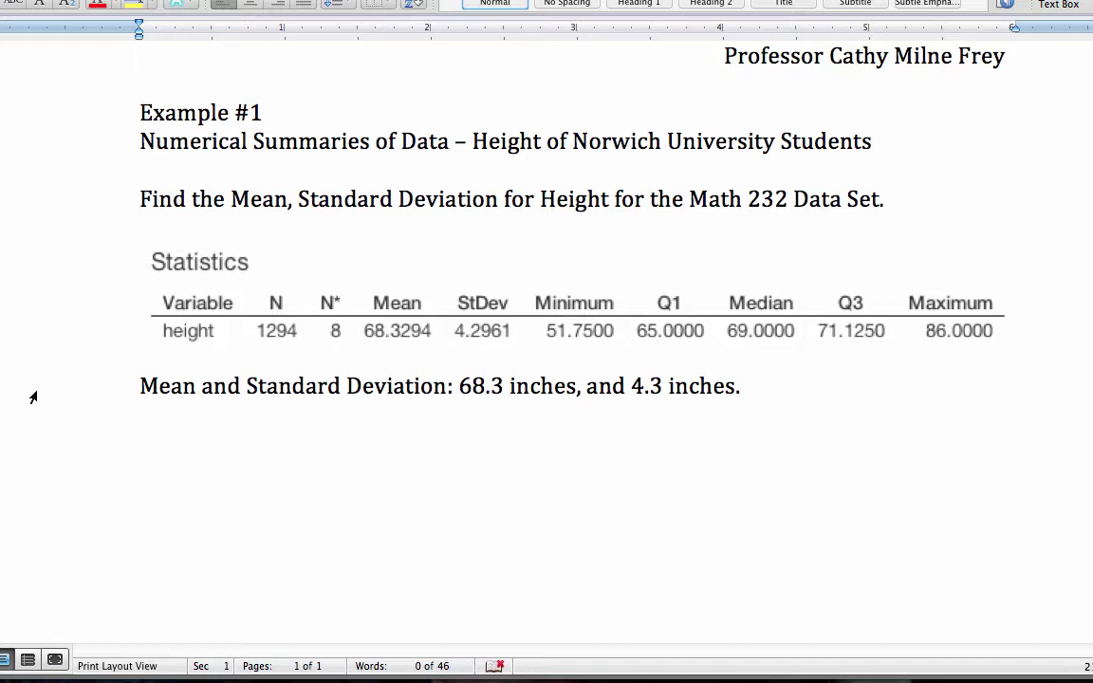
# Step: Add the five-number summary question and answer (51.8, 65.0, 69.0, 71.1, 86.0 inches) plus a histogram request
pyautogui.press('super+v')
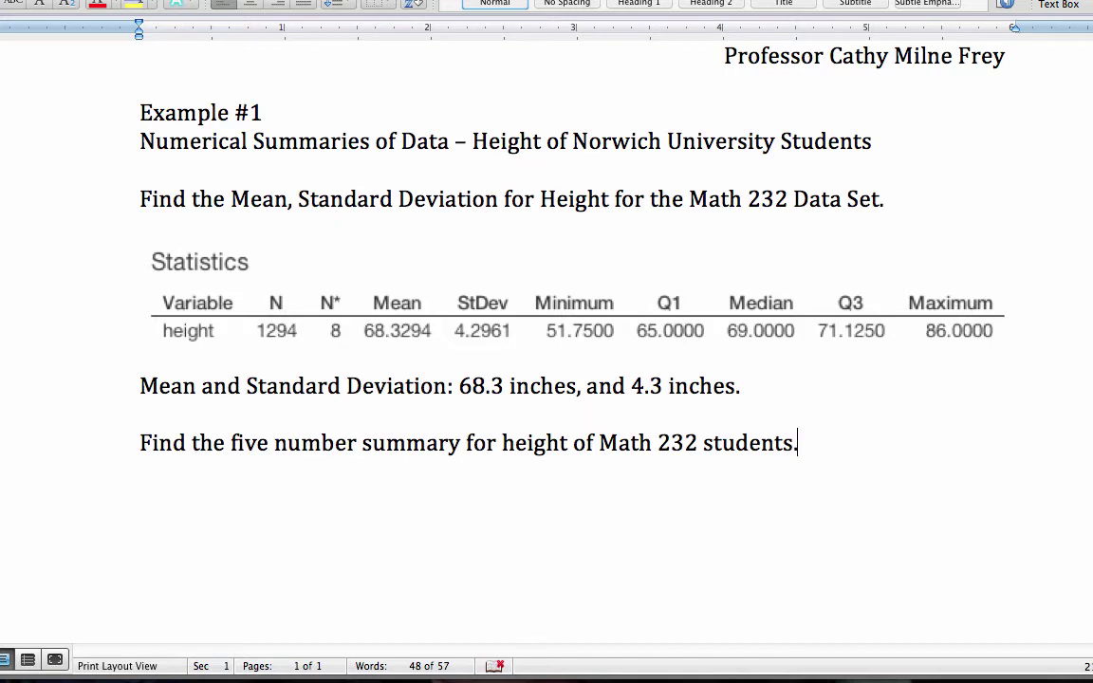
pyautogui.click(548, 345)
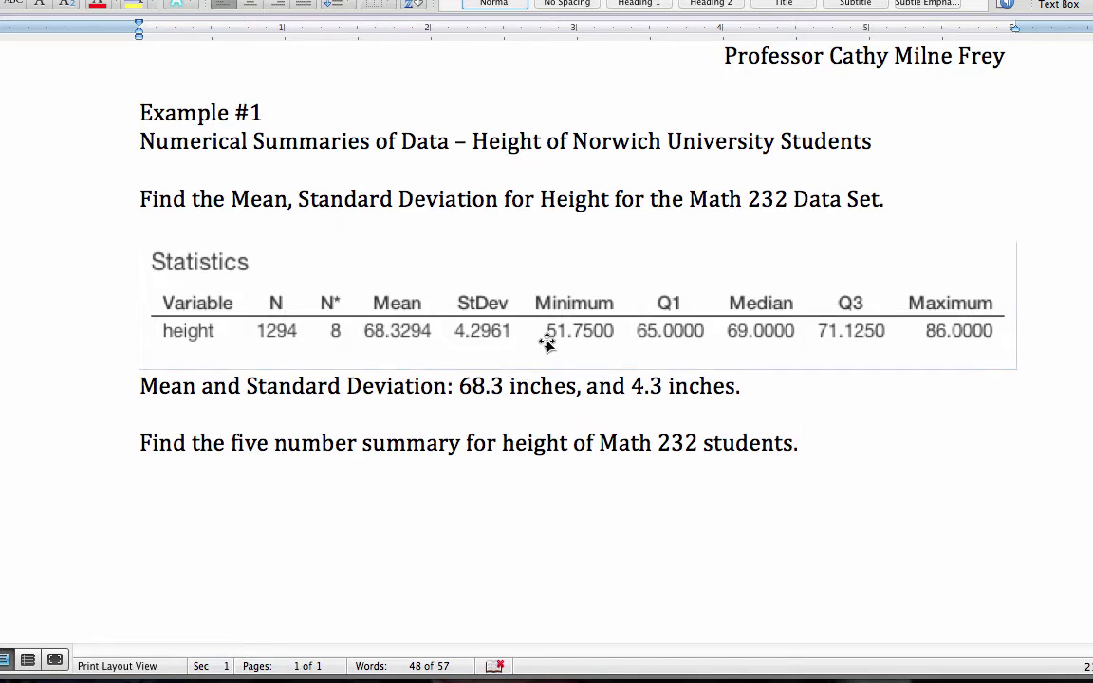
pyautogui.click(441, 500)
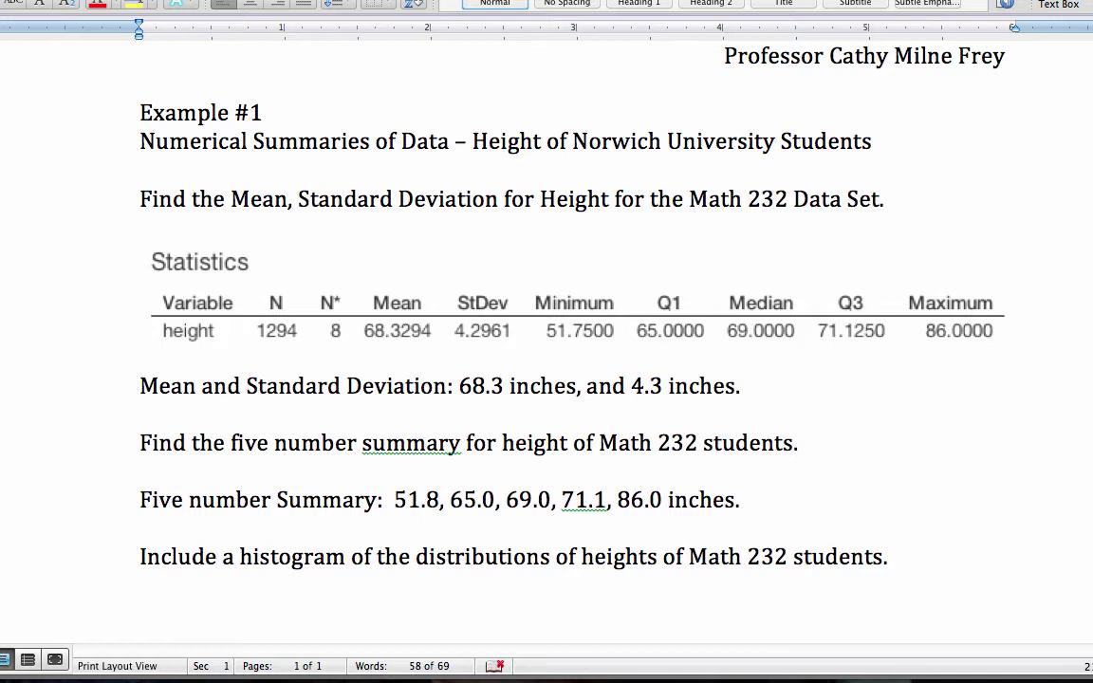
pyautogui.press('super+Tab')
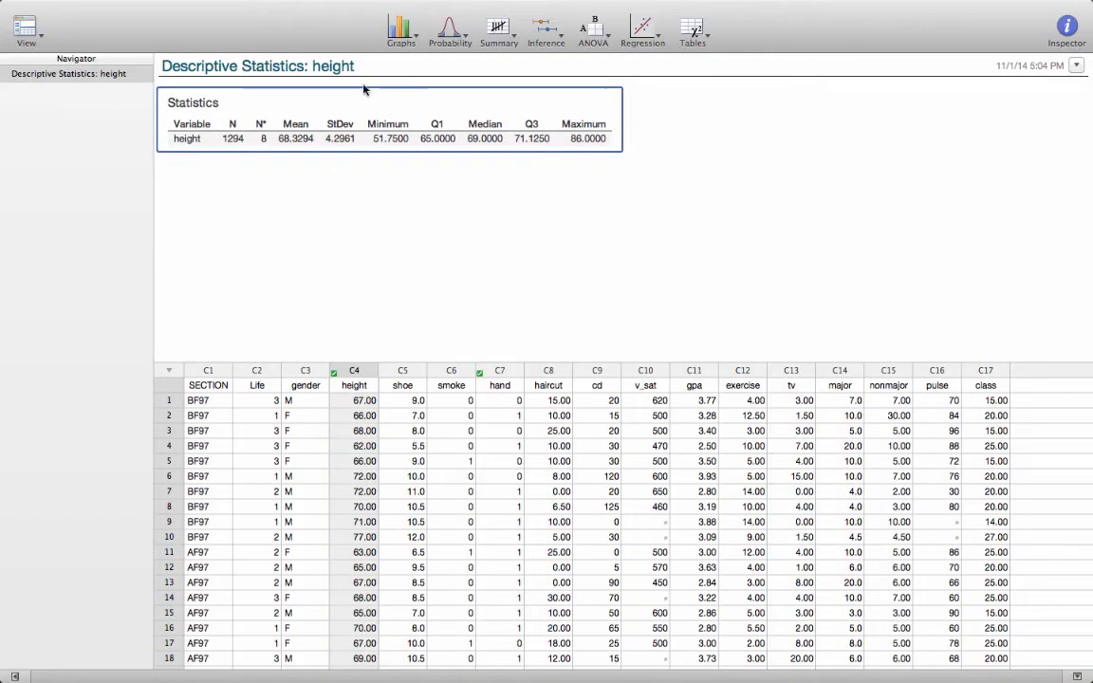
# Step: Create a simple histogram of height
pyautogui.click(401, 32)
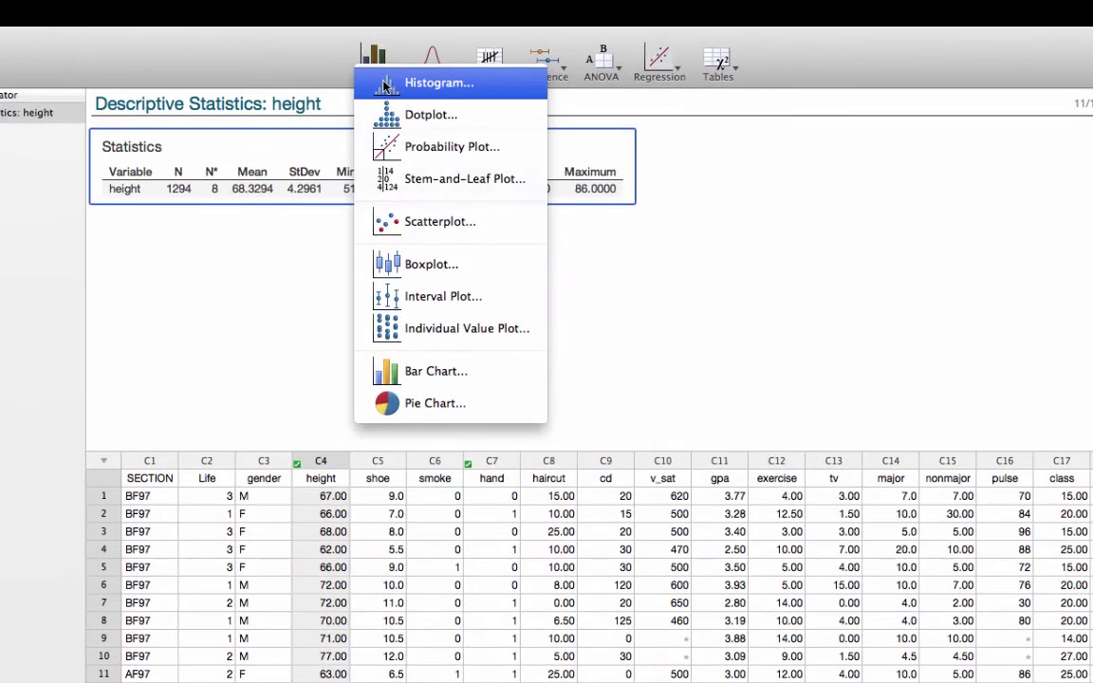
pyautogui.click(385, 83)
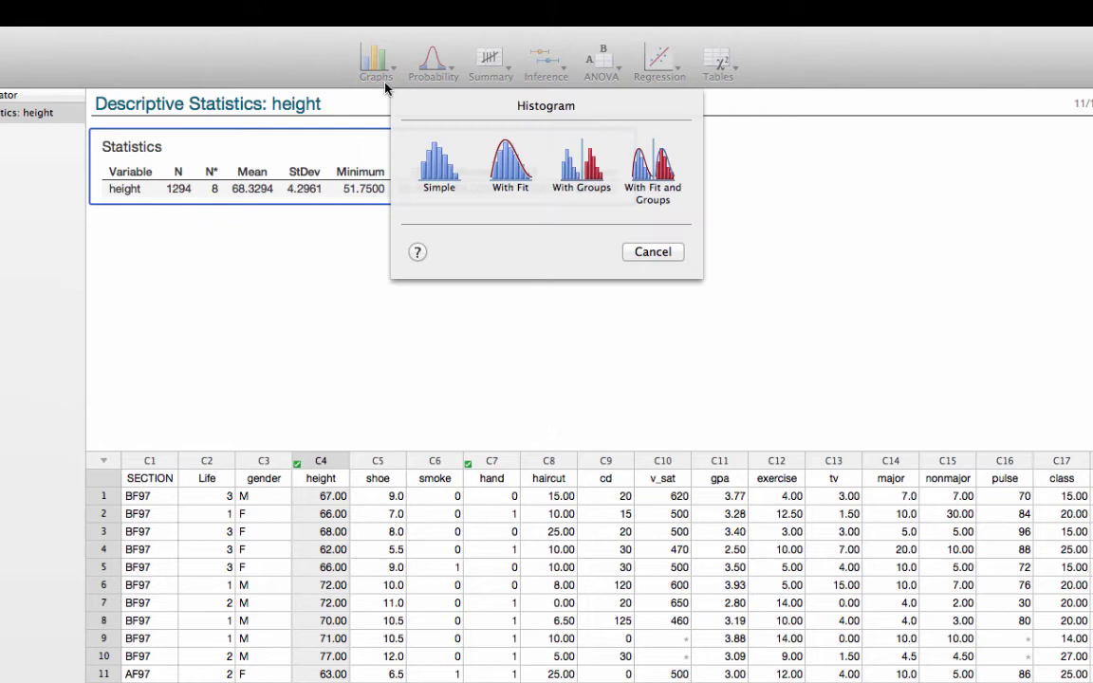
pyautogui.click(439, 181)
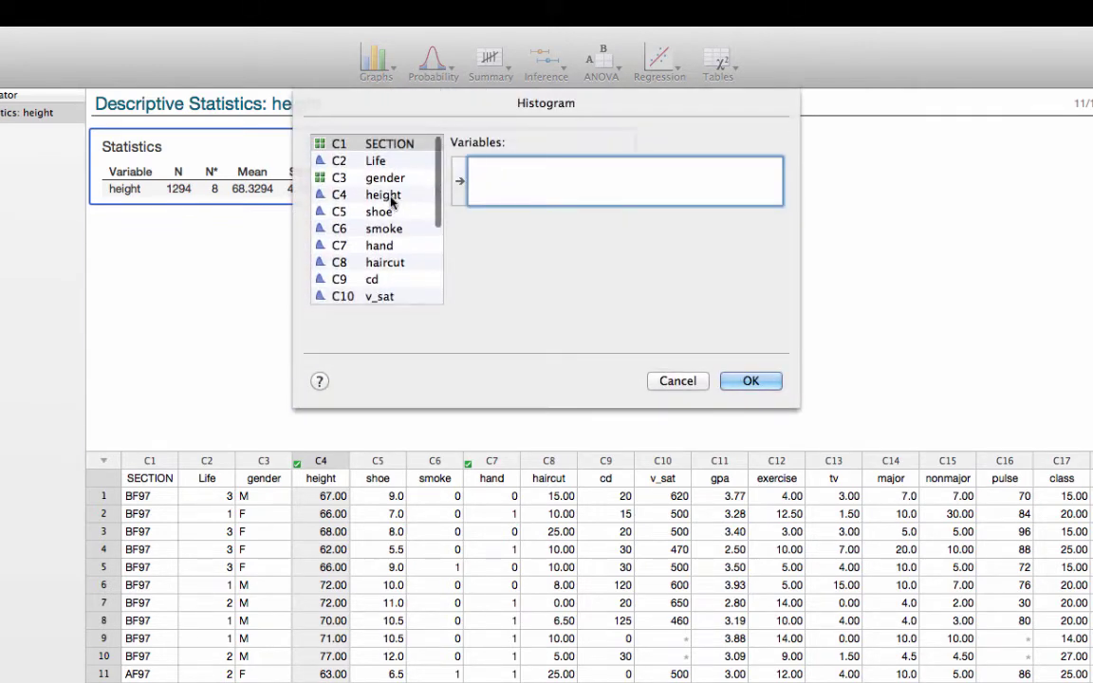
pyautogui.doubleClick(391, 199)
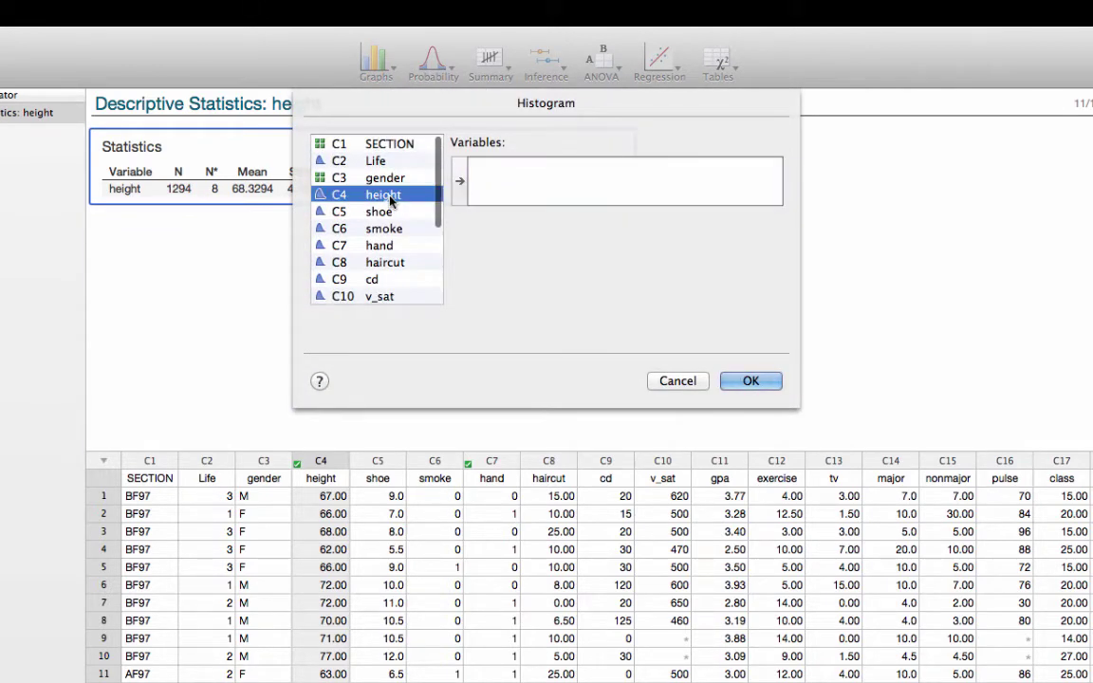
pyautogui.click(748, 382)
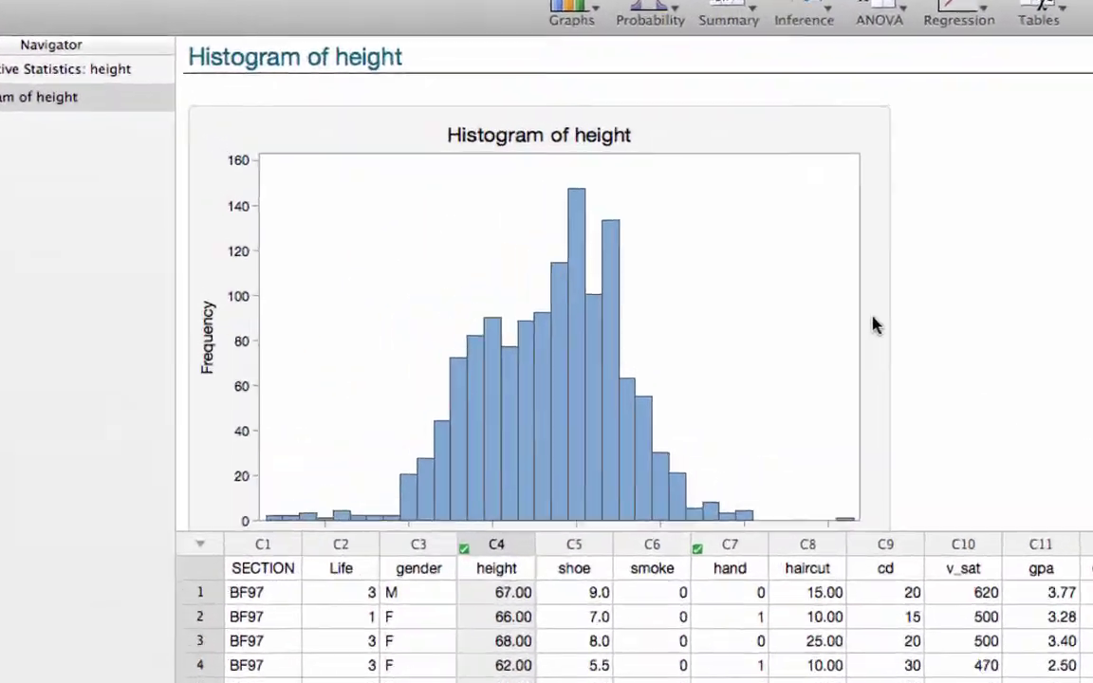
# Step: Copy the height histogram
pyautogui.click(593, 237)
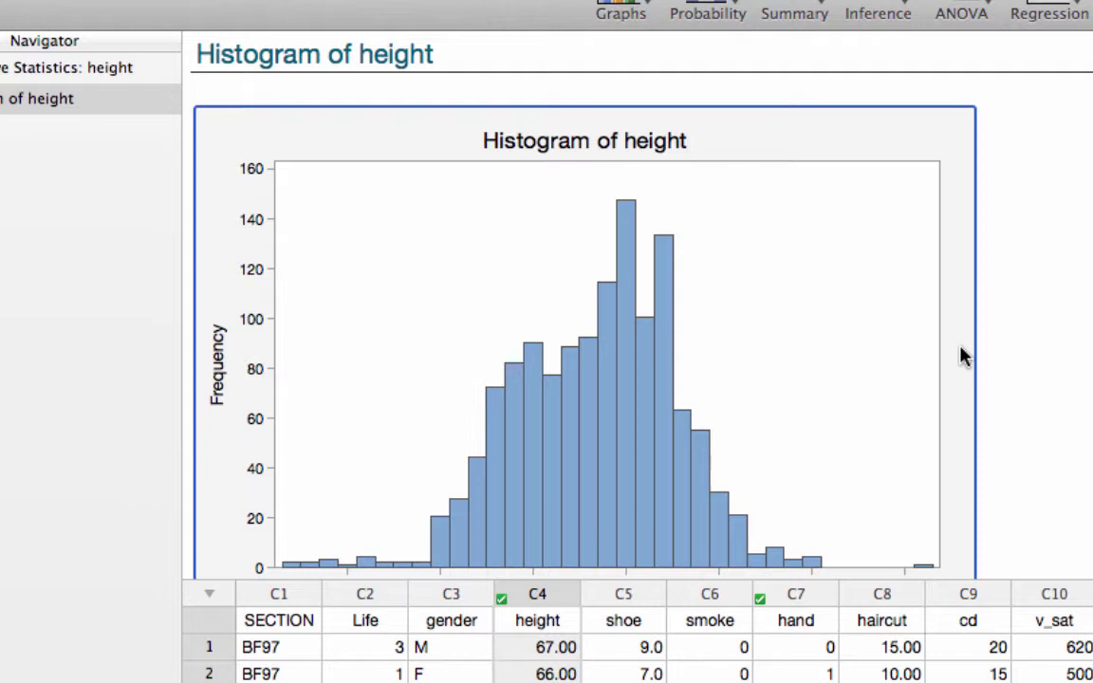
pyautogui.rightClick(964, 357)
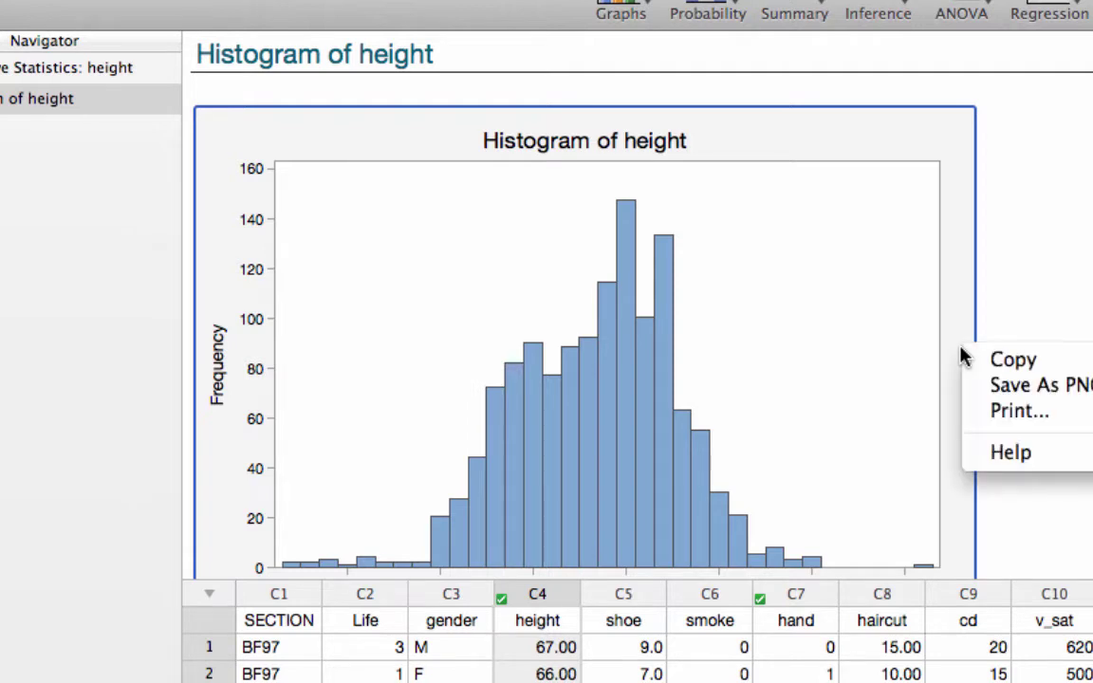
pyautogui.click(989, 366)
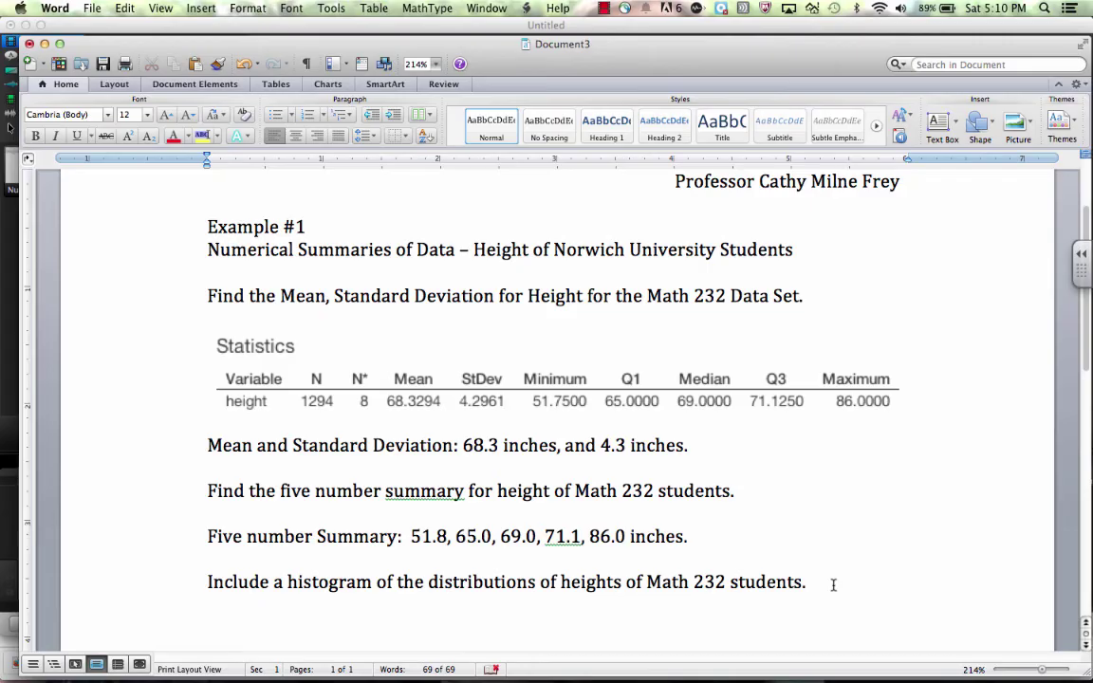
# Step: Paste the histogram, describe it as roughly symmetric with a possible outlier, and add the five-number summary
pyautogui.press('Return')
pyautogui.press('super+v')
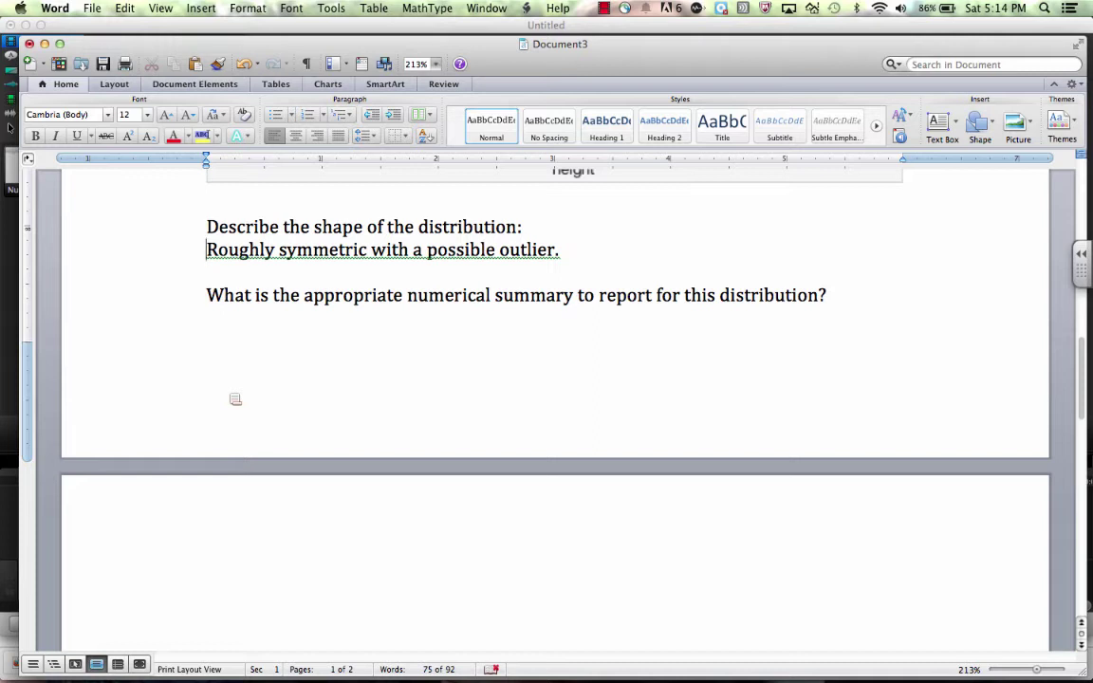
pyautogui.press('super+v')
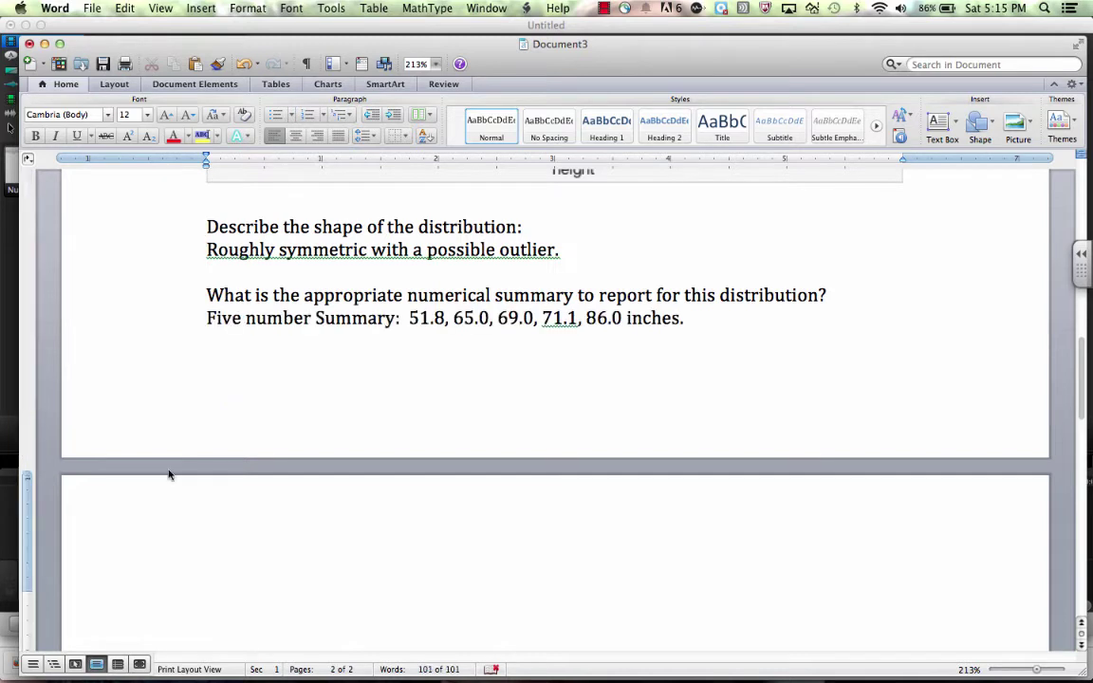
# Step: Create a simple boxplot of height in Minitab Express
pyautogui.press('super+Tab')
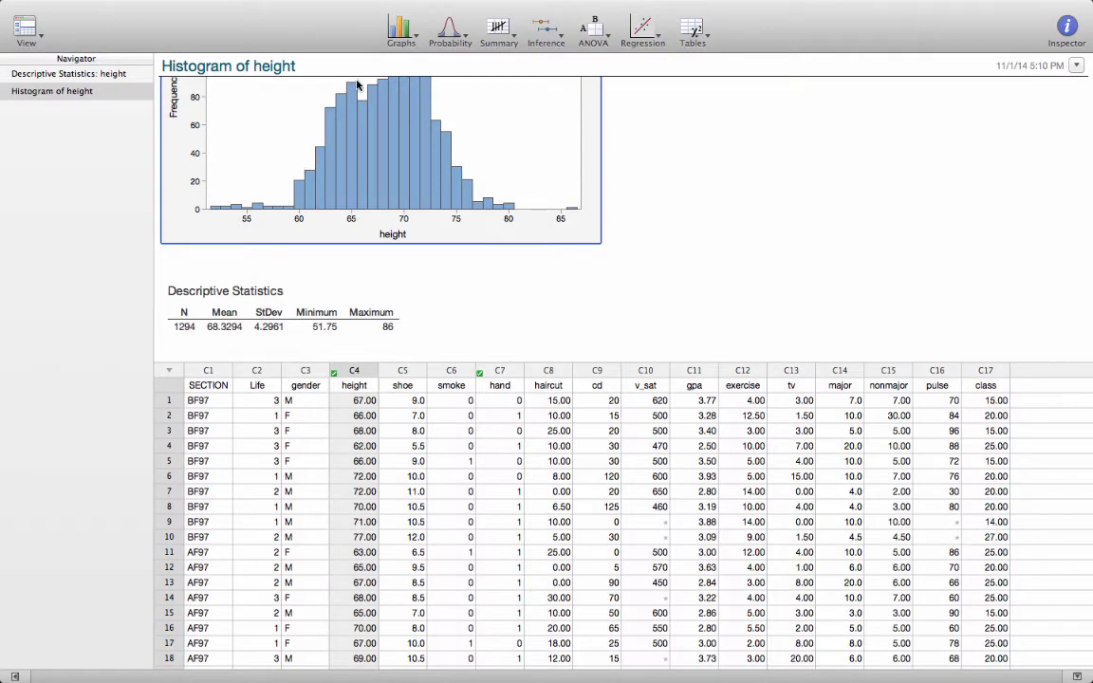
pyautogui.click(394, 31)
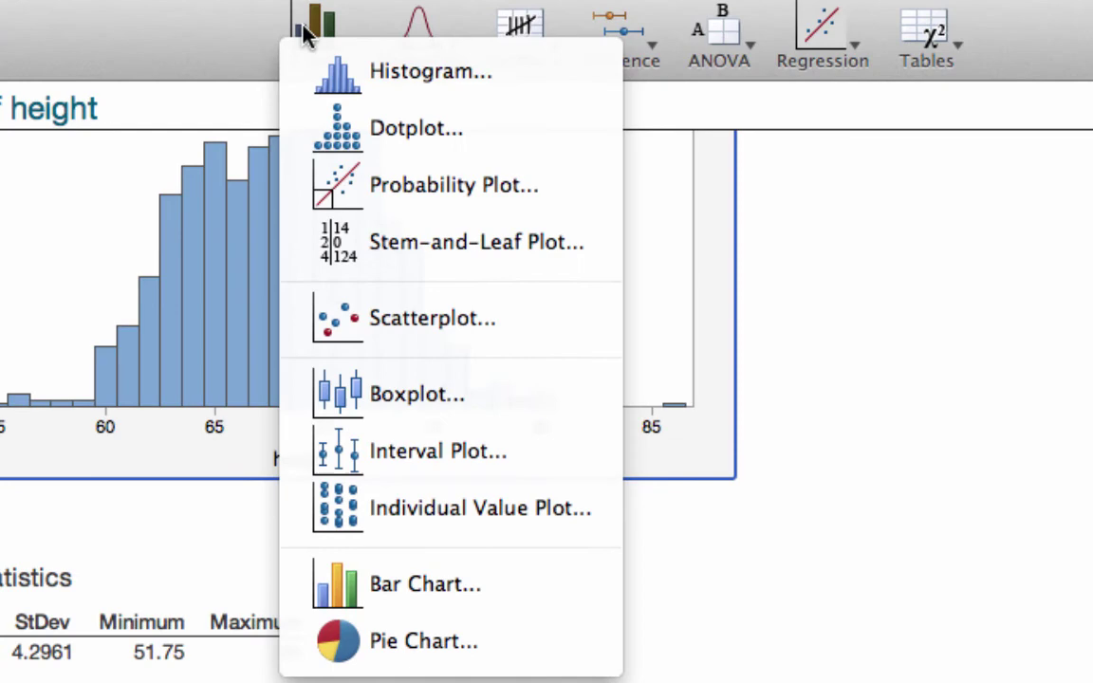
pyautogui.click(380, 393)
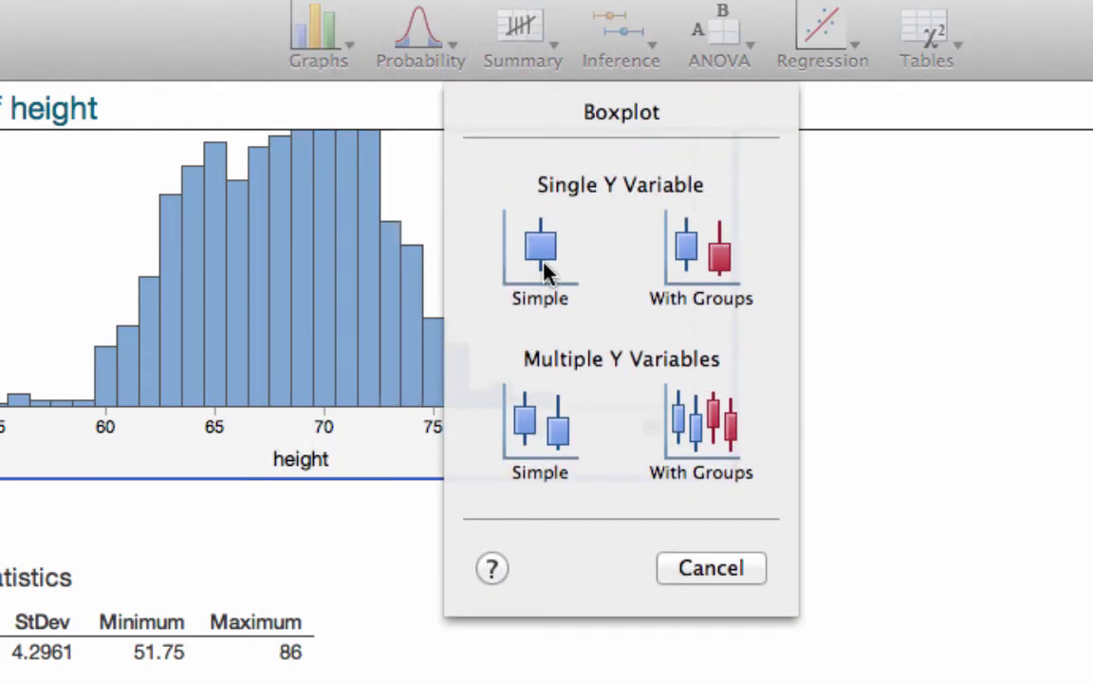
pyautogui.click(549, 288)
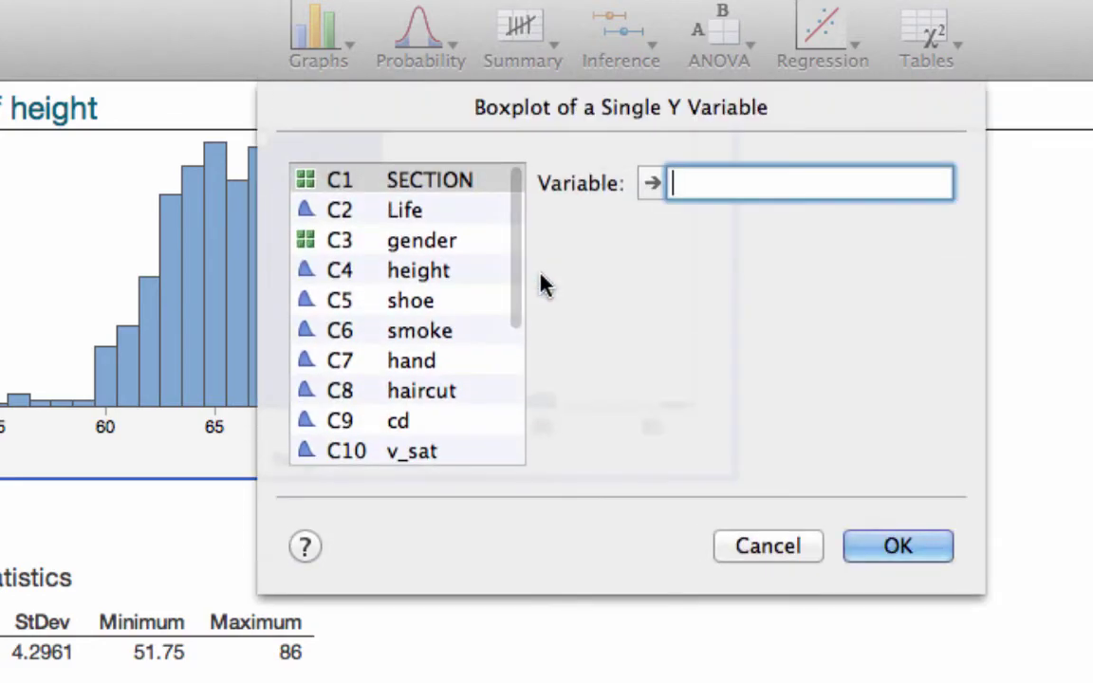
pyautogui.click(405, 278)
pyautogui.doubleClick(405, 277)
pyautogui.click(897, 546)
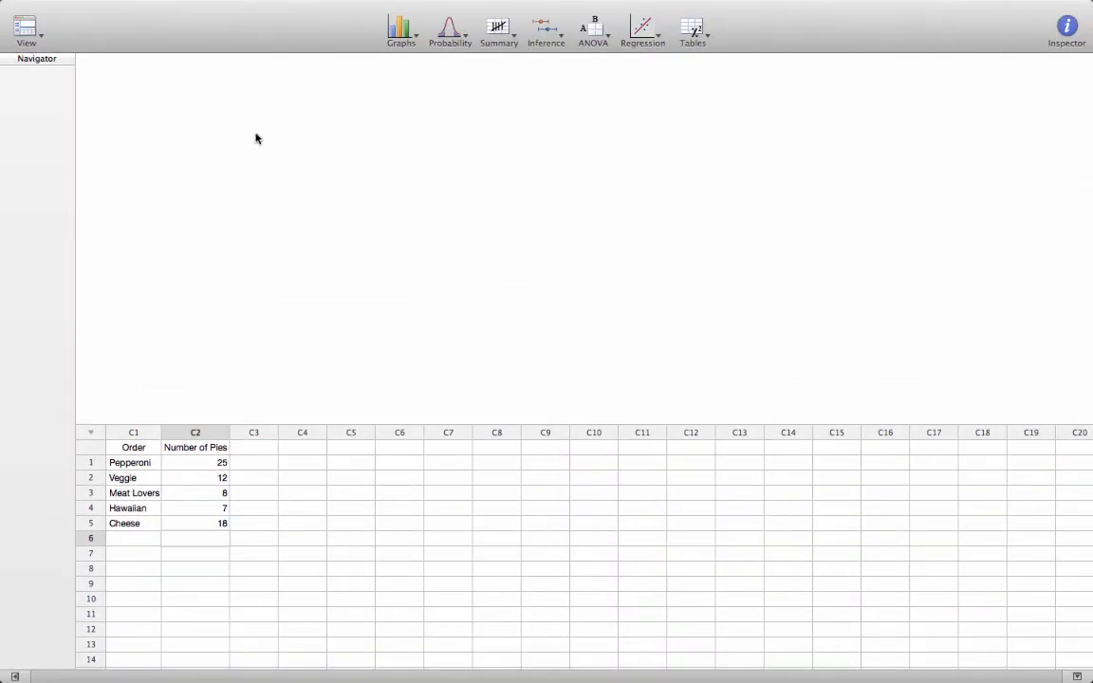
# Step: Make a pie chart with Order as categories and Number of Pies as summarized values
pyautogui.click(396, 34)
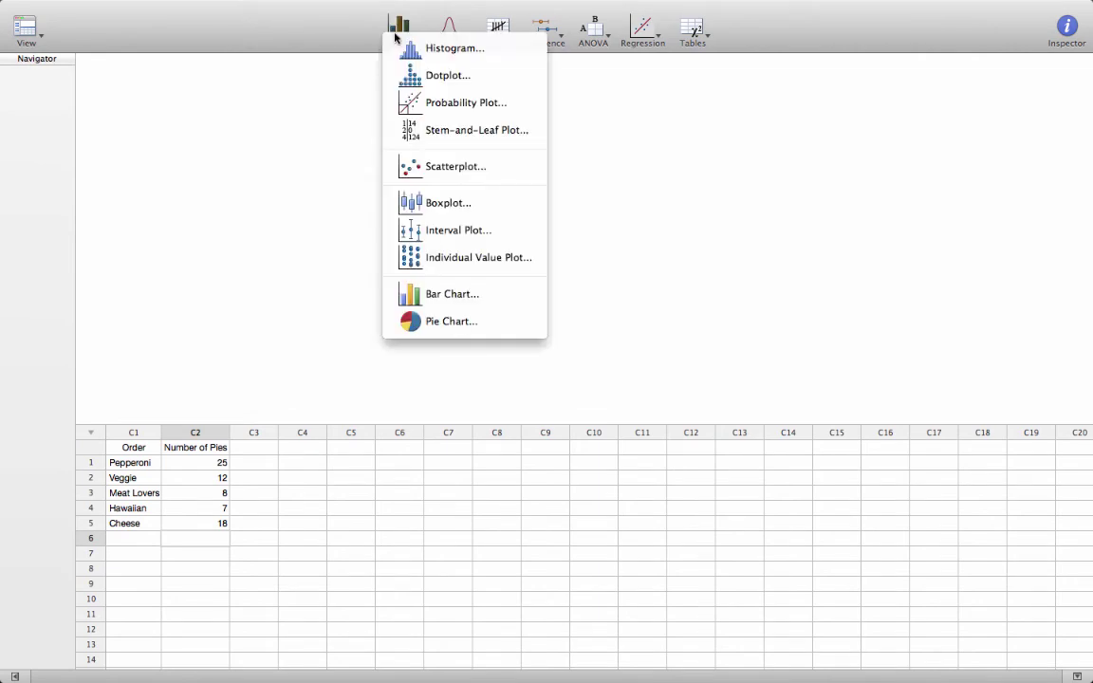
pyautogui.click(437, 322)
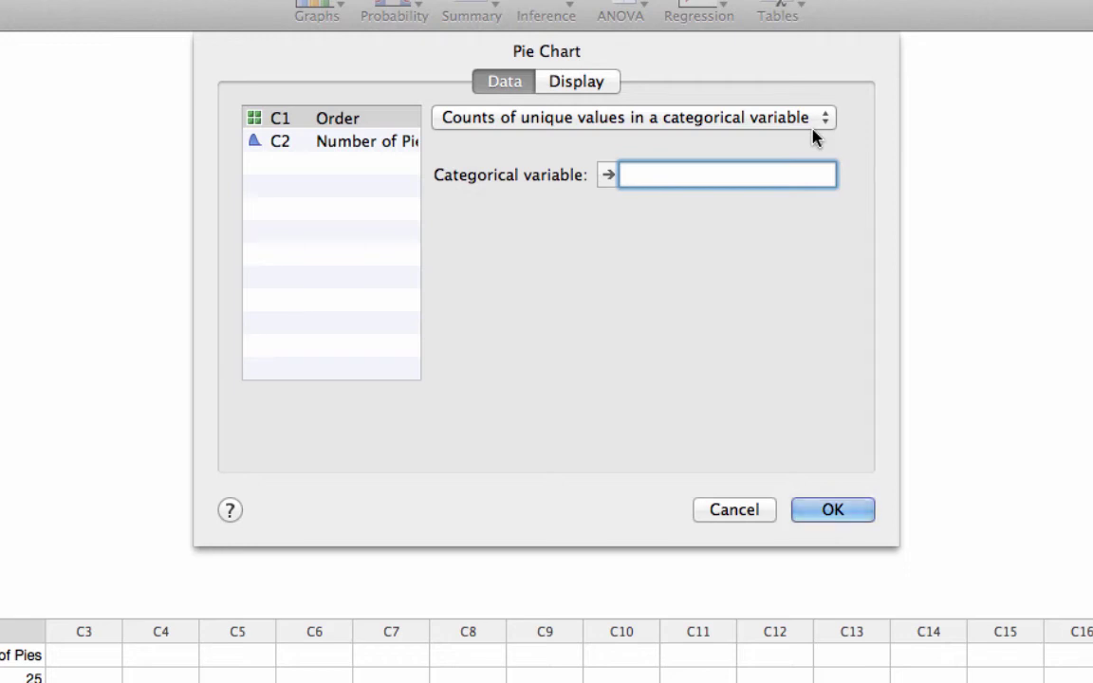
pyautogui.click(813, 125)
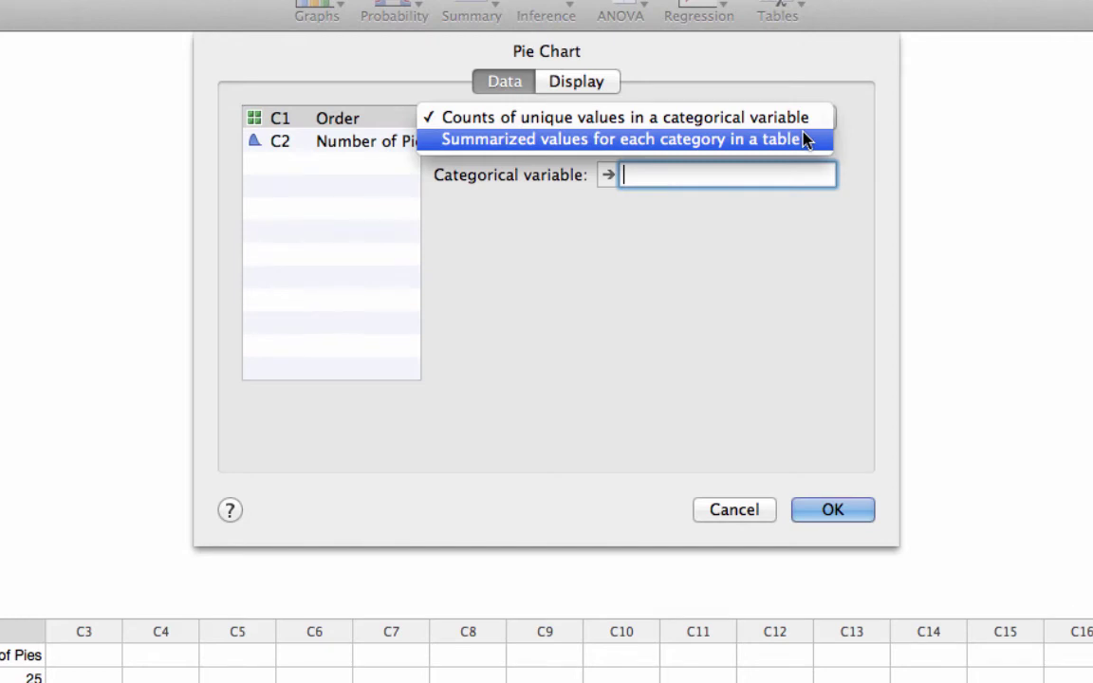
pyautogui.click(807, 140)
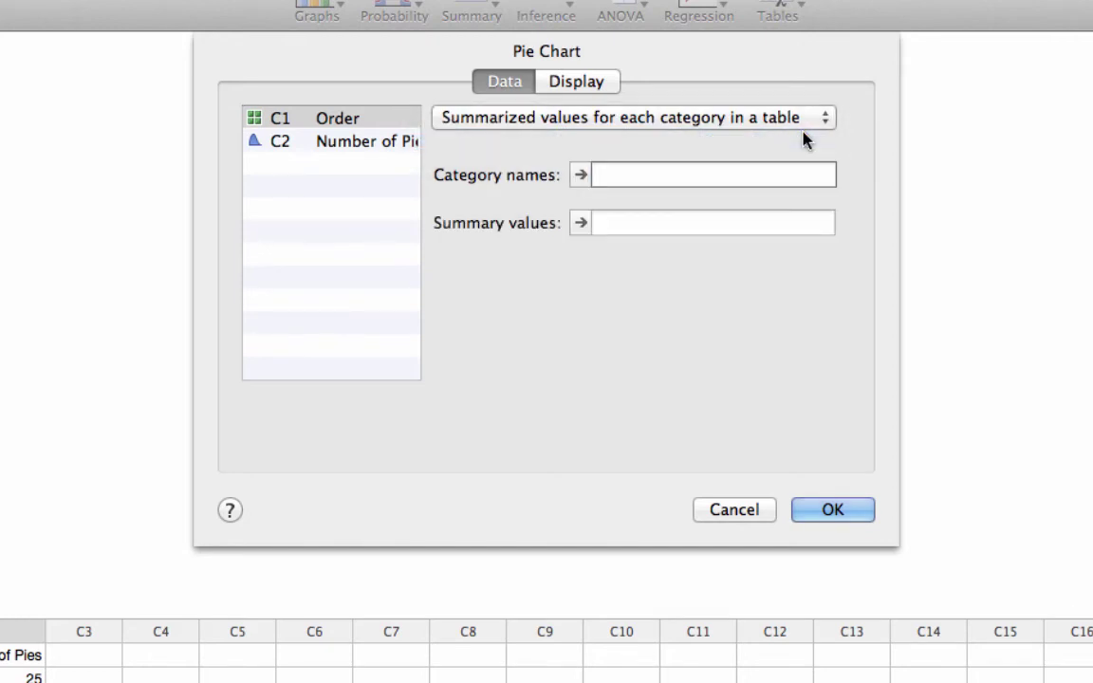
pyautogui.click(616, 173)
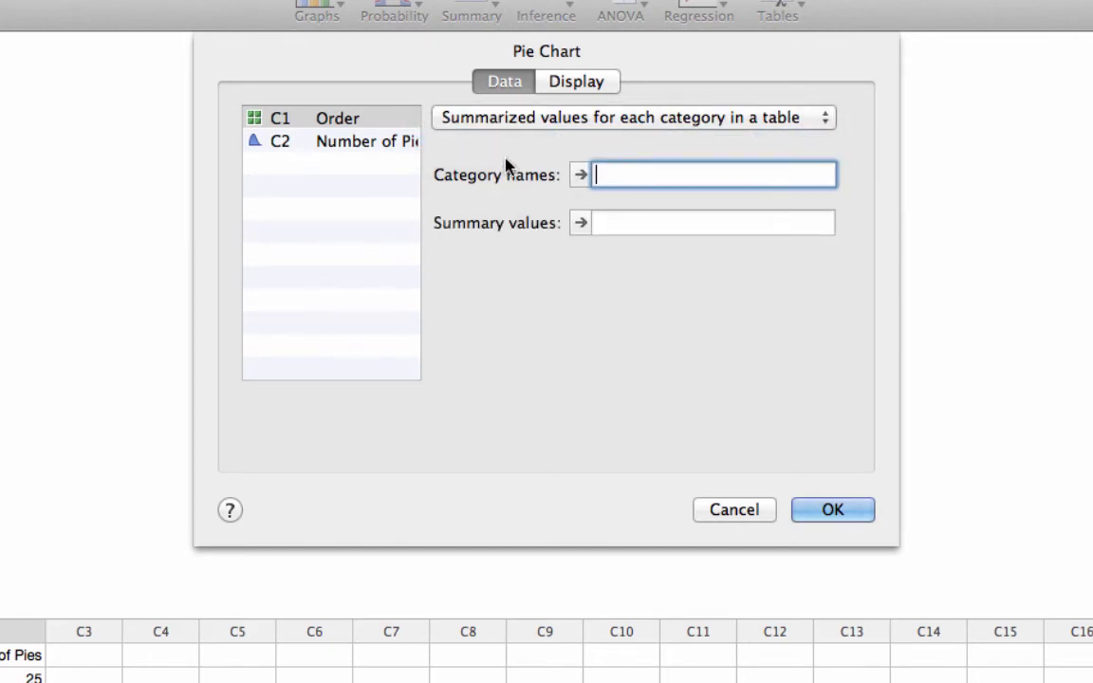
pyautogui.doubleClick(379, 120)
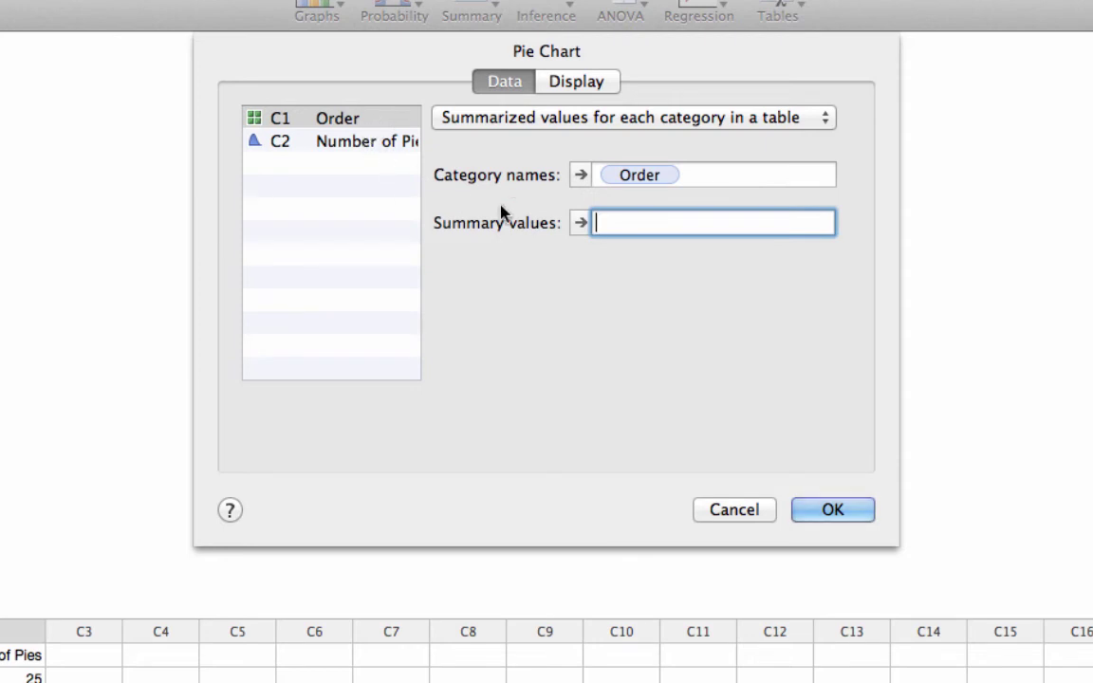
pyautogui.doubleClick(382, 144)
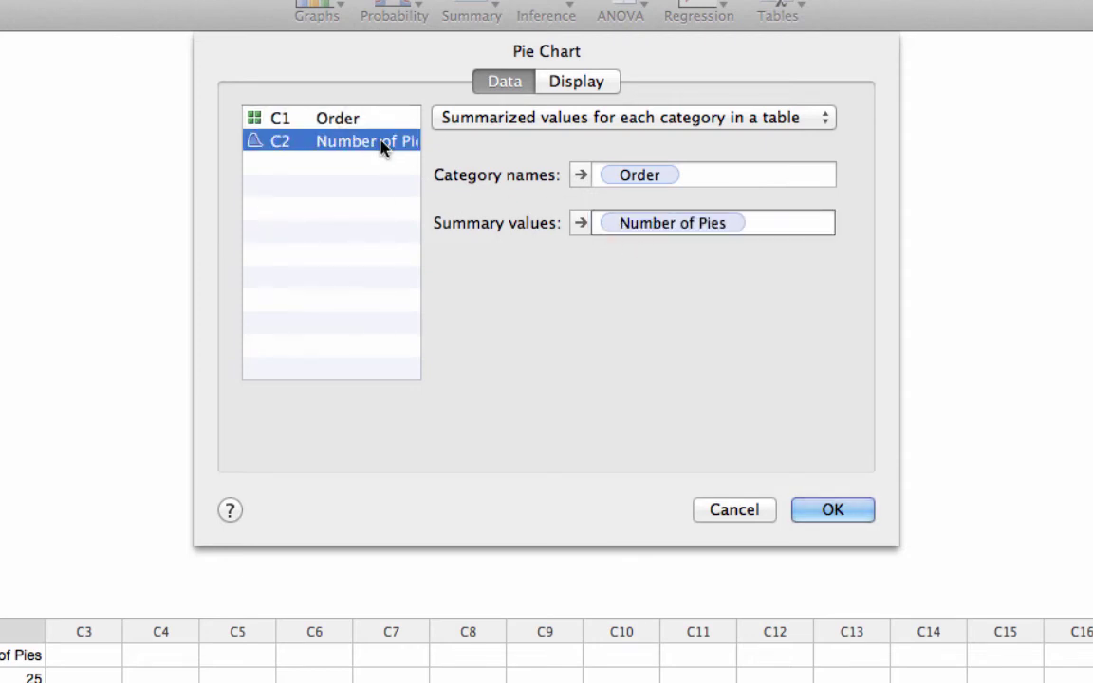
pyautogui.click(822, 513)
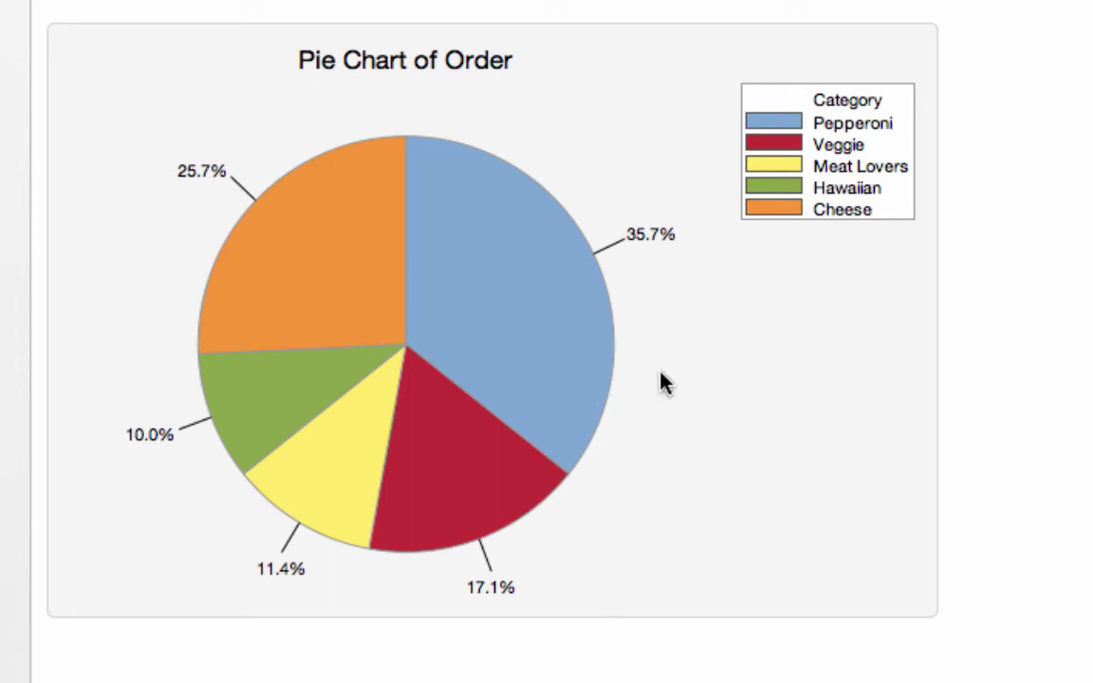
pyautogui.click(897, 561)
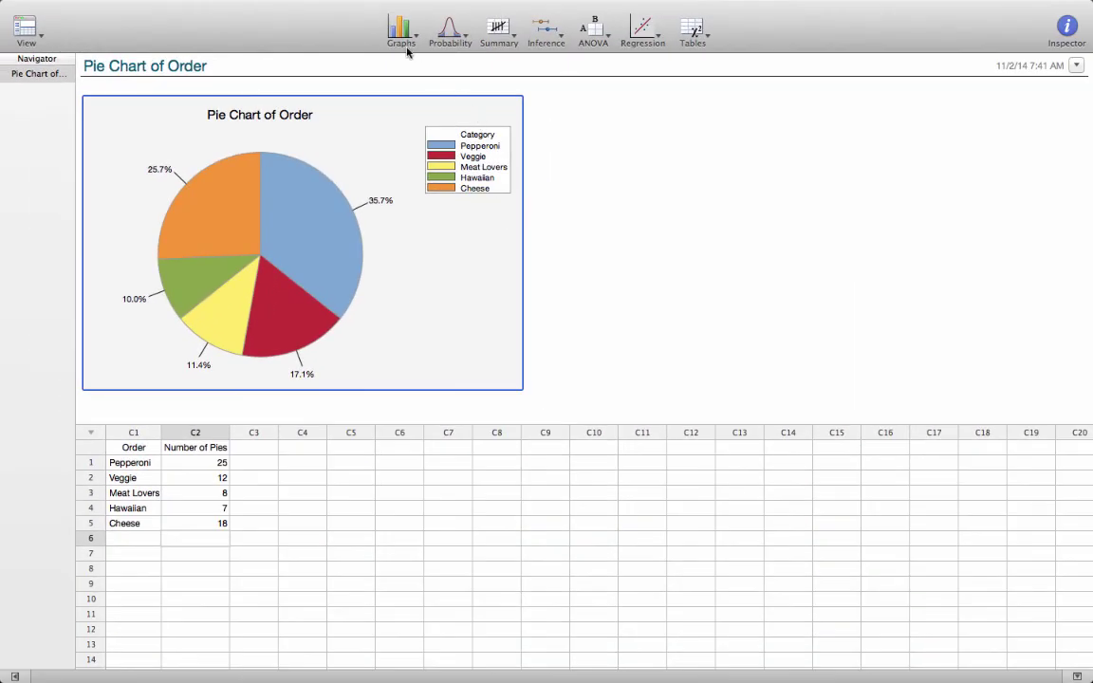
# Step: Build a simple bar chart of summarized Number of Pies for each Order
pyautogui.click(407, 30)
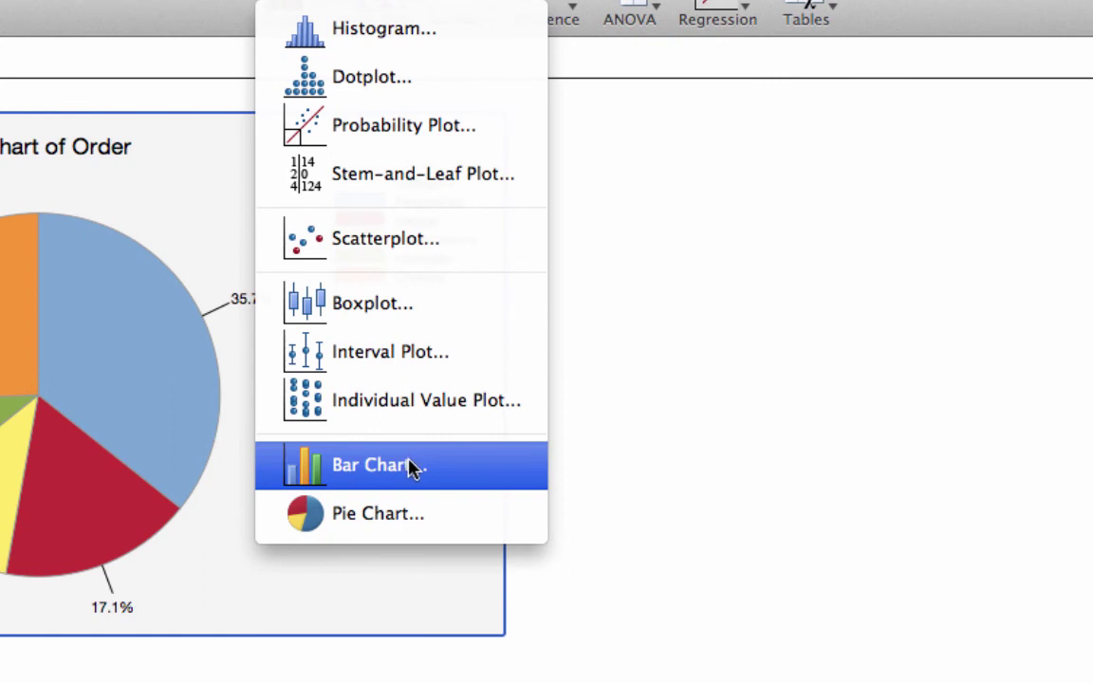
pyautogui.click(410, 465)
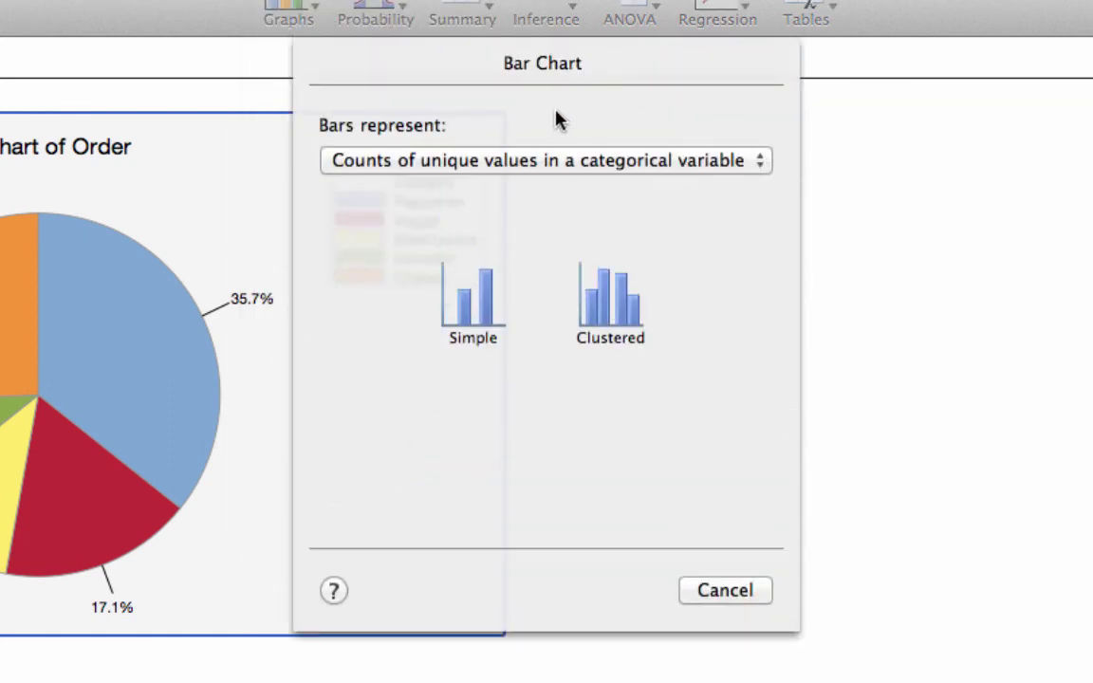
pyautogui.click(556, 170)
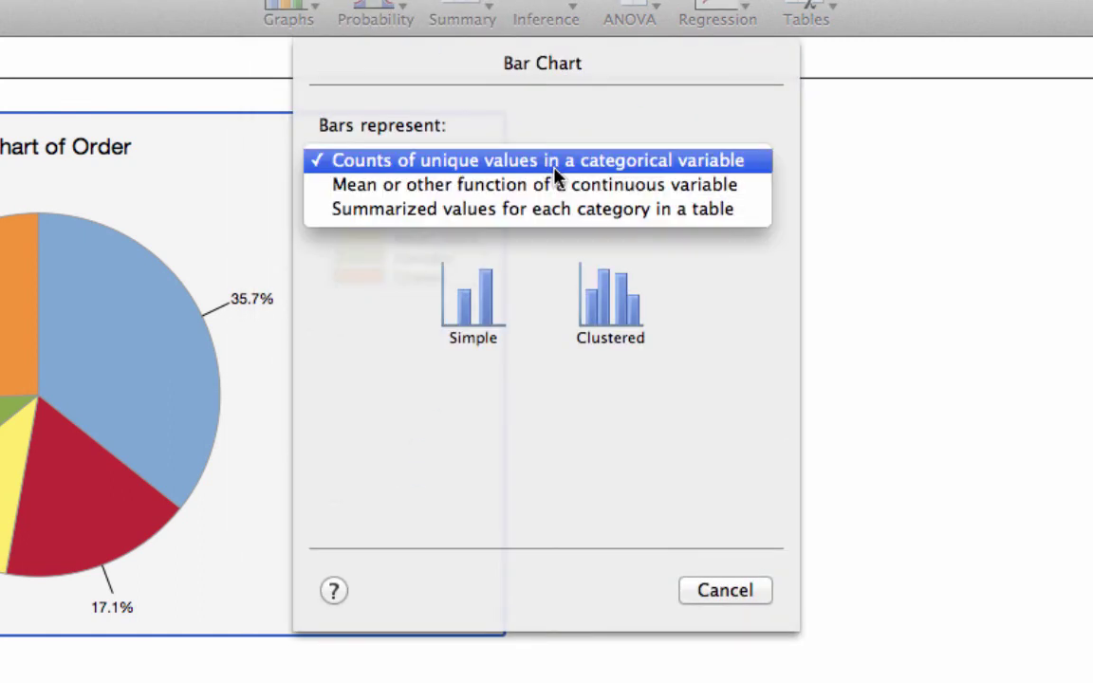
pyautogui.click(577, 210)
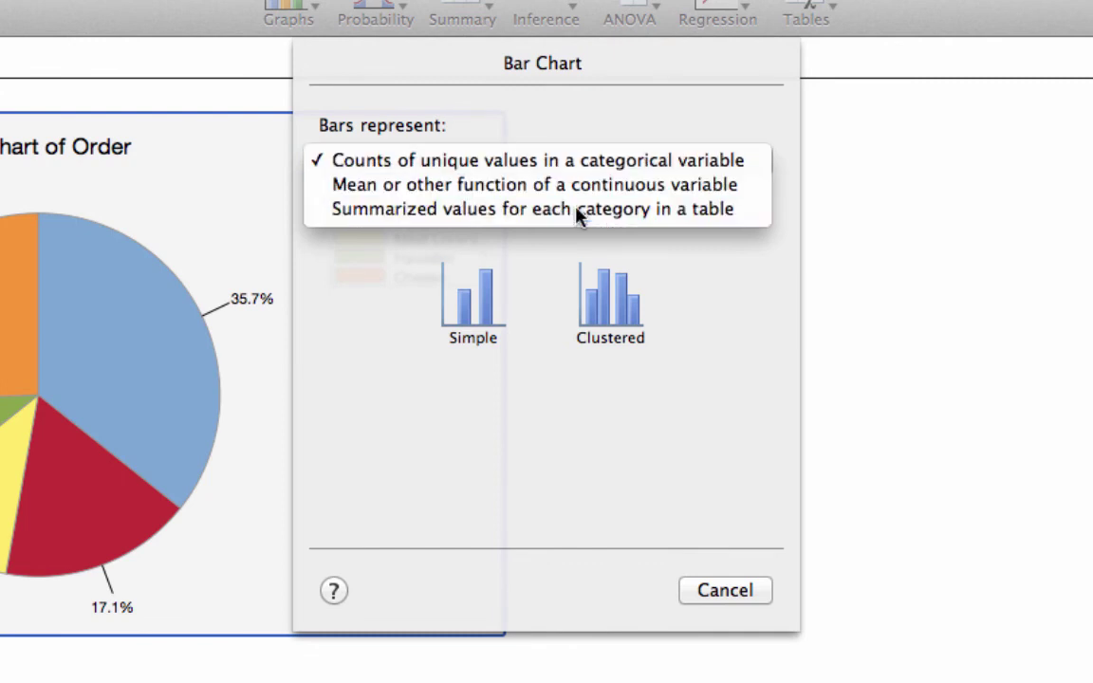
pyautogui.click(496, 305)
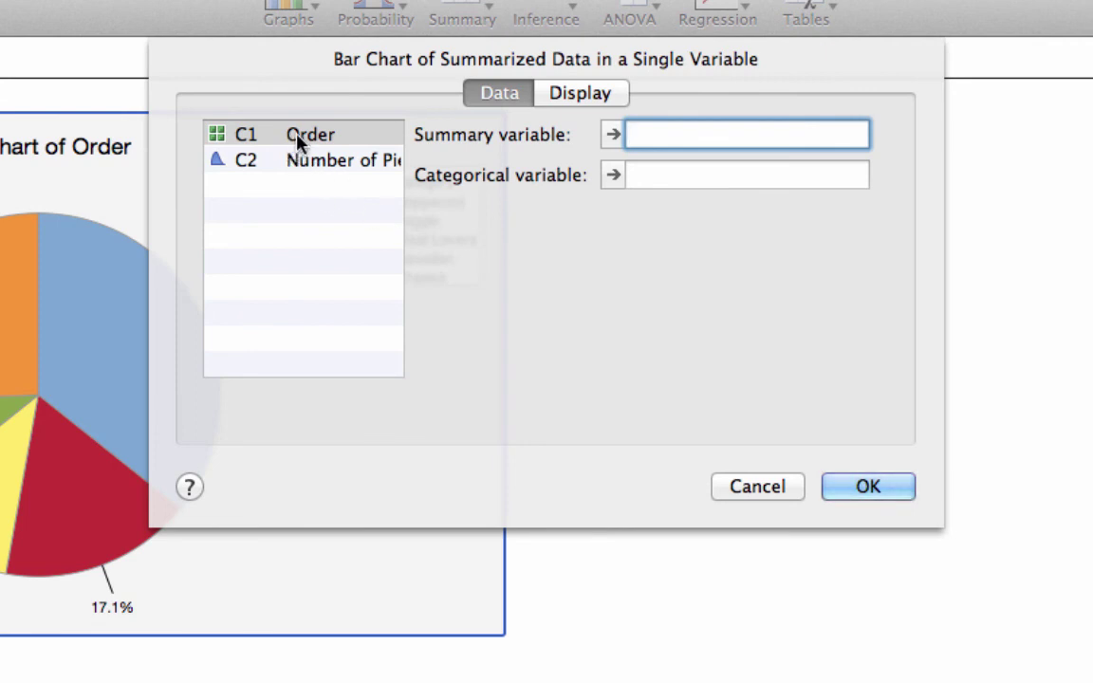
pyautogui.doubleClick(314, 161)
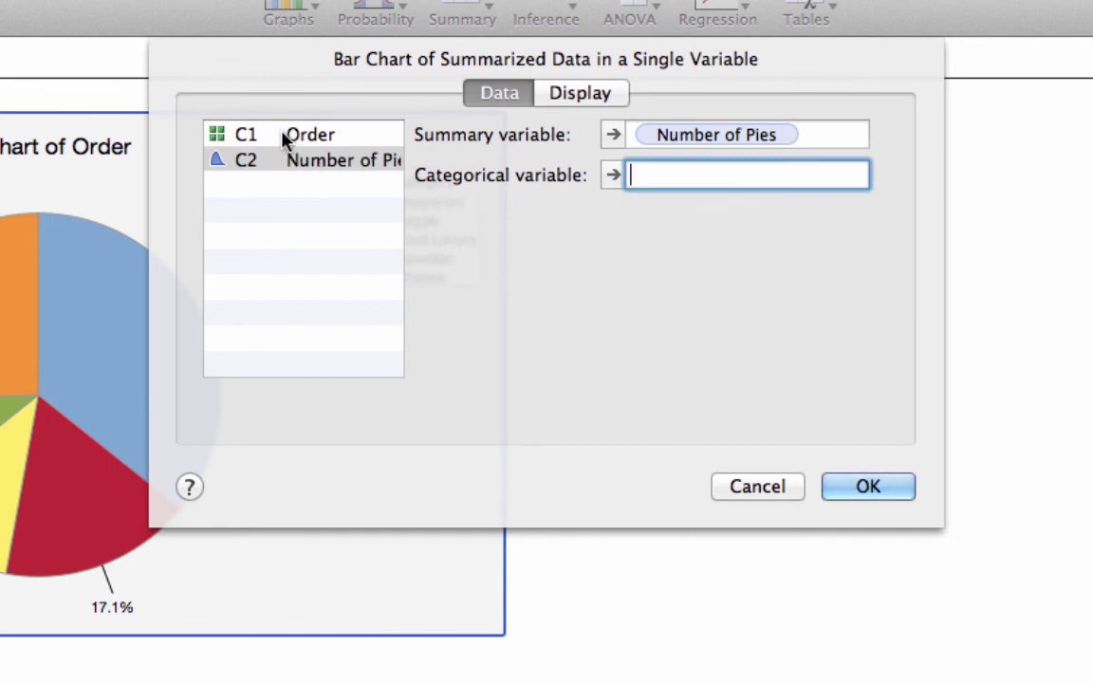
pyautogui.doubleClick(284, 136)
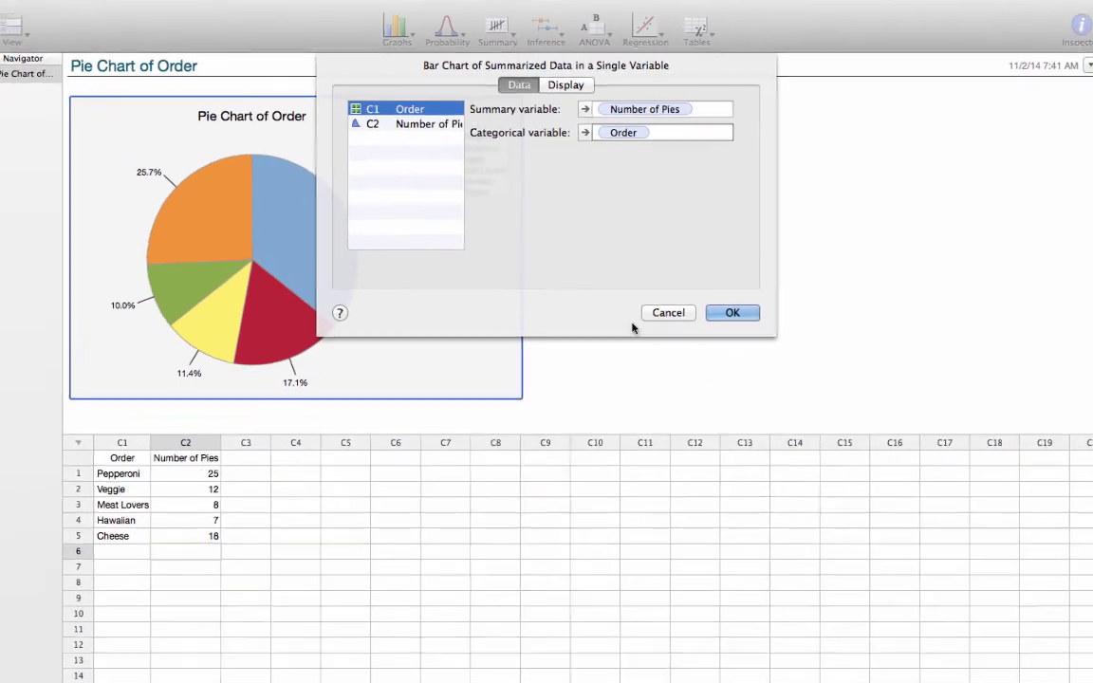
pyautogui.click(830, 437)
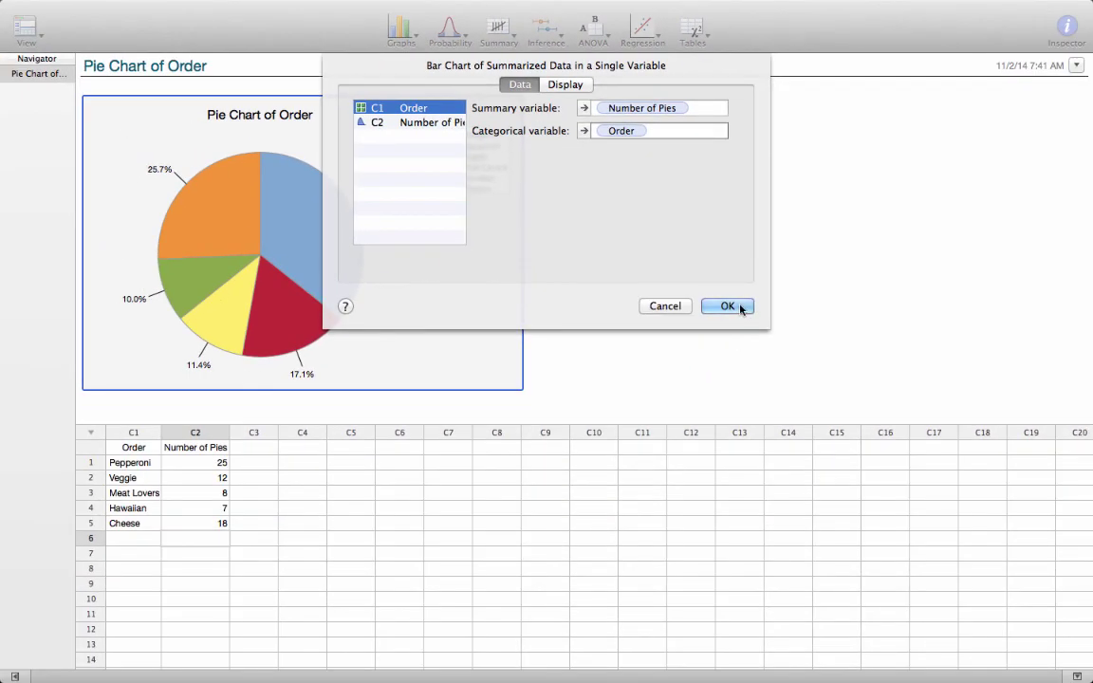